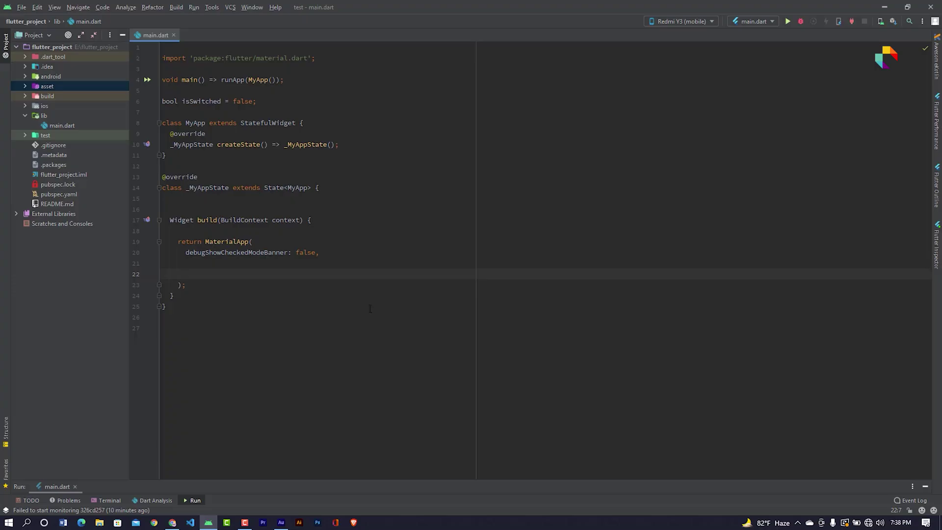
Set MaterialApp's home to a CustomScrollView with a slivers list, discarding a mistaken CupertinoSearchTextField
{"action": "key", "text": "BackSpace"}
{"action": "type", "text": "h"}
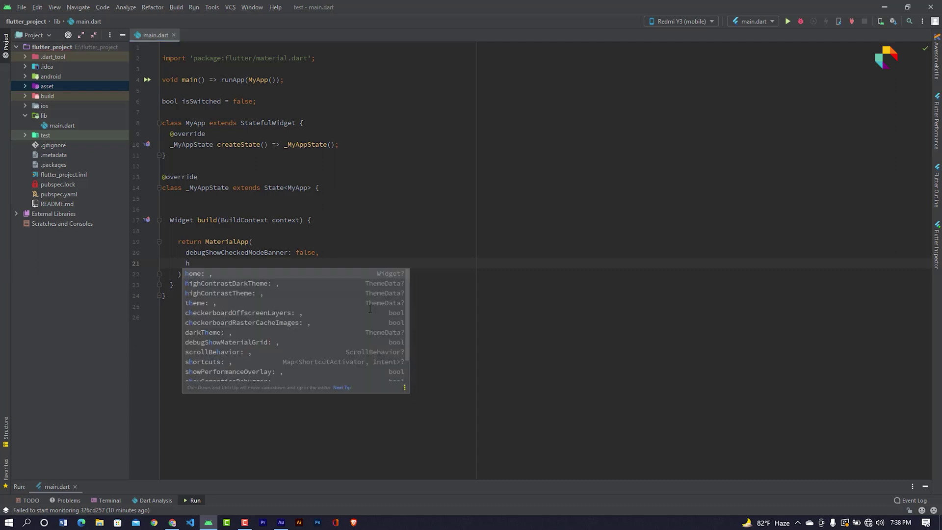
{"action": "key", "text": "Return"}
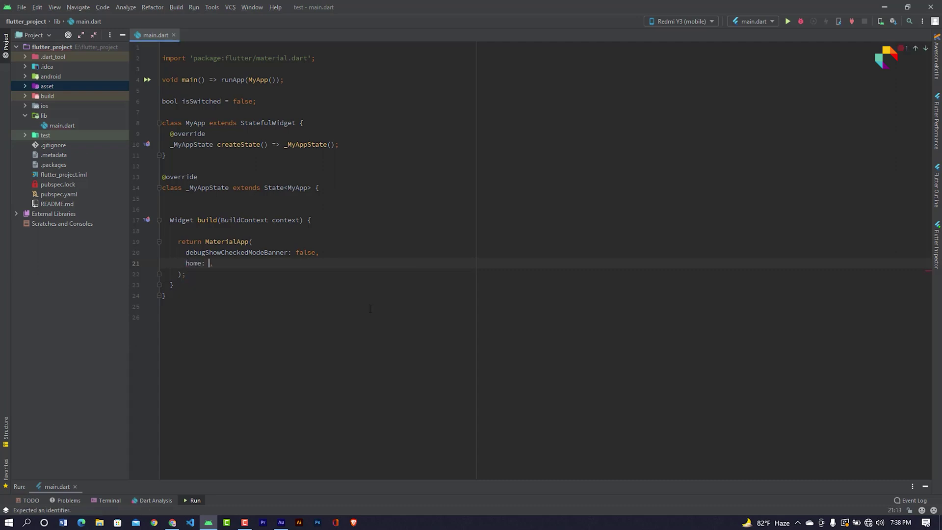
{"action": "type", "text": "C"}
{"action": "type", "text": "r"}
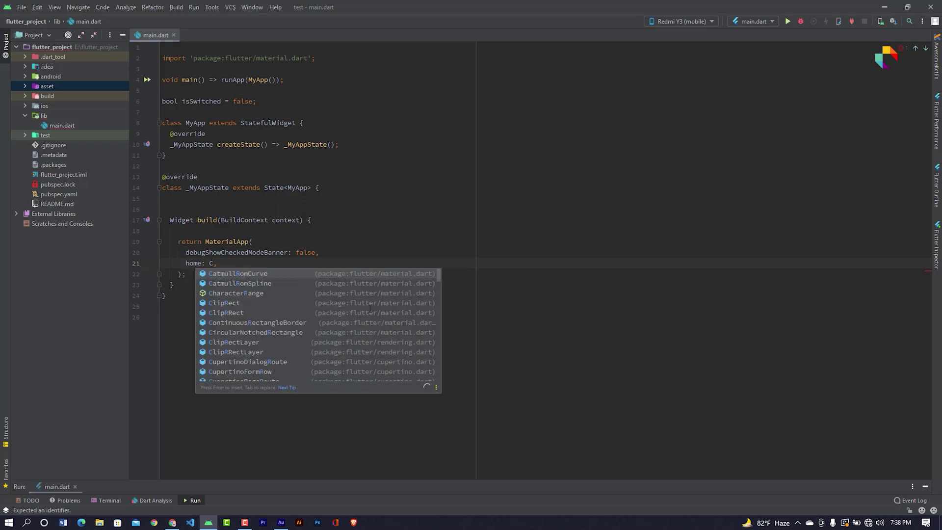
{"action": "key", "text": "BackSpace"}
{"action": "type", "text": "us"}
{"action": "key", "text": "Return"}
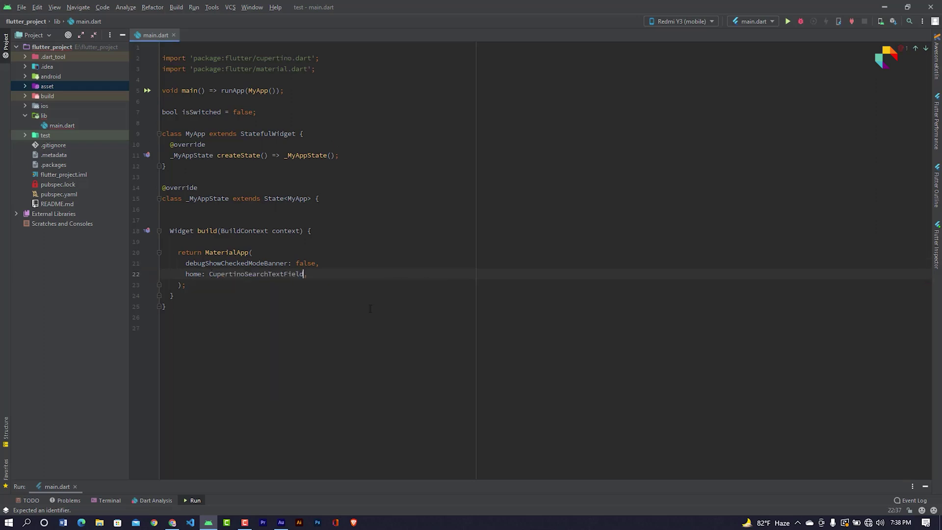
{"action": "key", "text": "BackSpace"}
{"action": "key", "text": "BackSpace"}
{"action": "key", "text": "BackSpace"}
{"action": "key", "text": "BackSpace"}
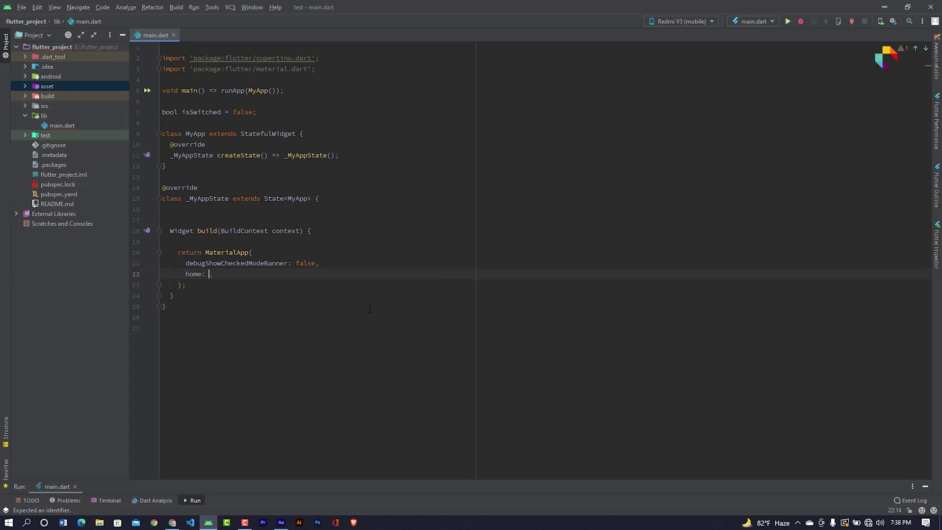
{"action": "type", "text": "Cu"}
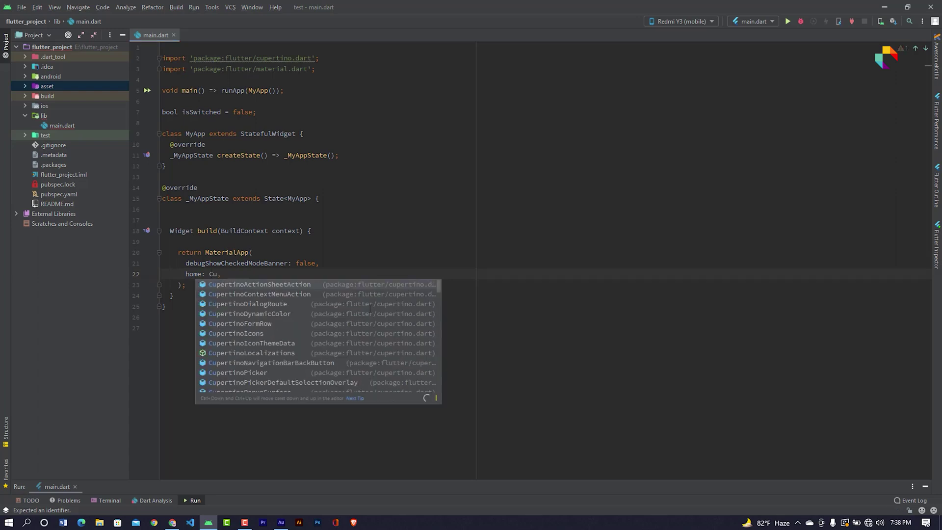
{"action": "type", "text": "sto"}
{"action": "key", "text": "Return"}
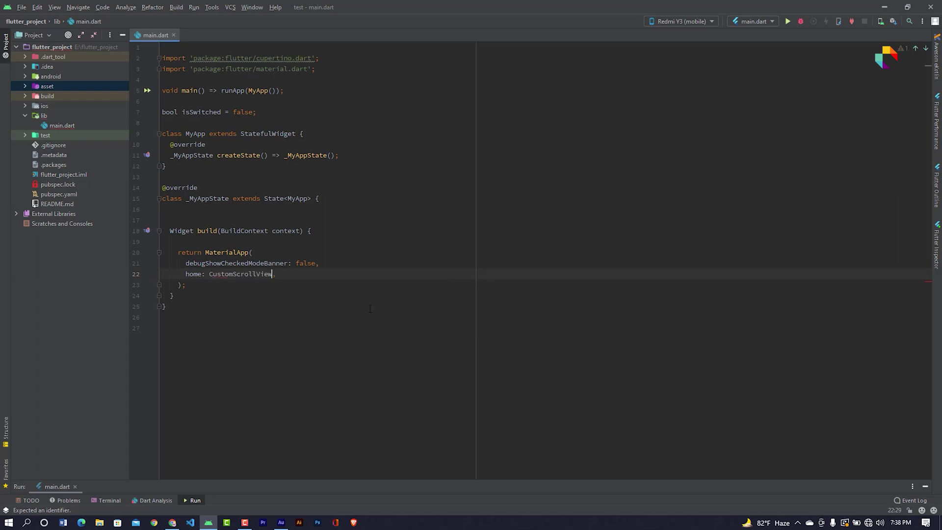
{"action": "key", "text": "Return"}
{"action": "type", "text": "sli"}
{"action": "type", "text": "("}
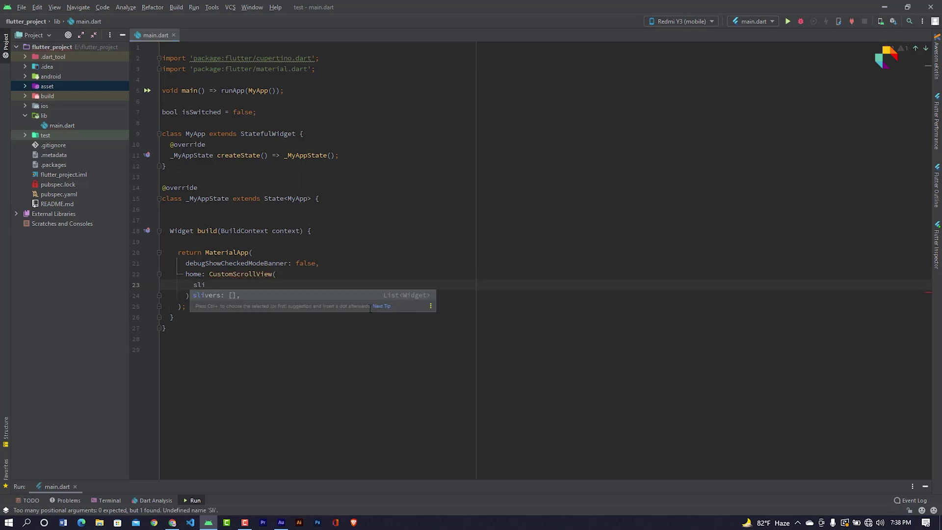
{"action": "key", "text": "Return"}
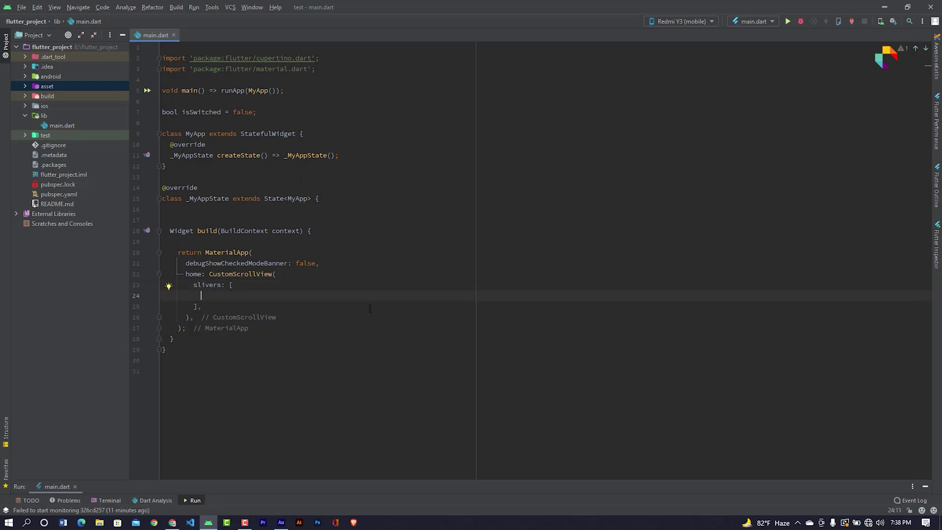
{"action": "type", "text": "Sliv"}
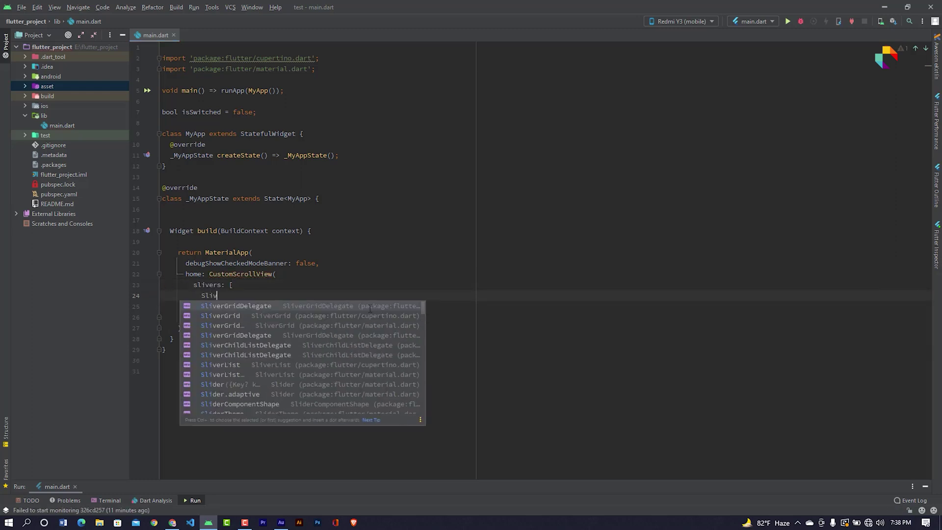
{"action": "type", "text": "erApp"}
Add a SliverAppBar to the slivers list with pinned: true
{"action": "key", "text": "Return"}
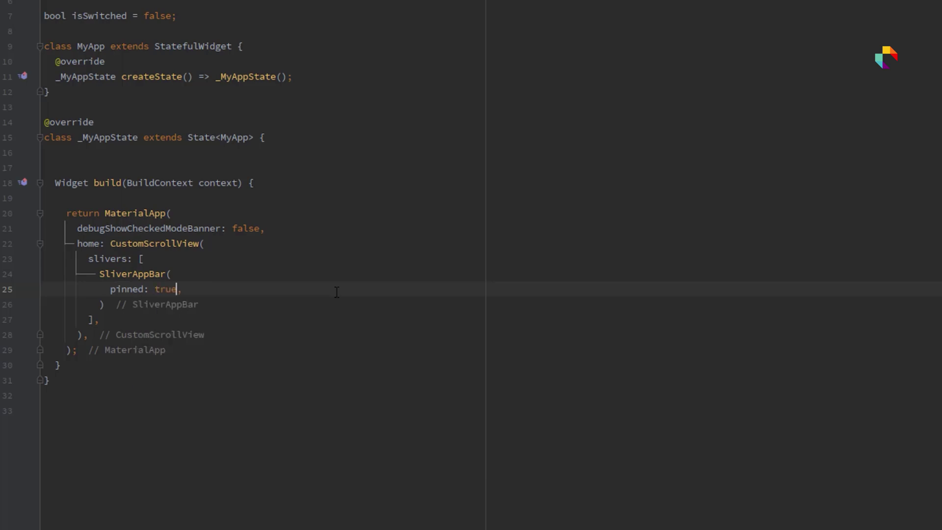
{"action": "key", "text": "End"}
{"action": "key", "text": "Return"}
{"action": "type", "text": "b"}
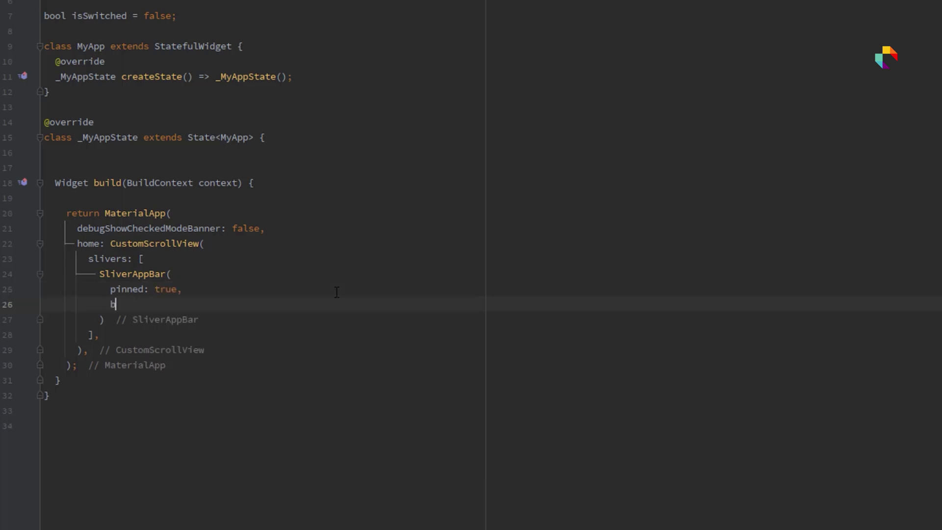
Set the SliverAppBar backgroundColor to Colors.blueAccent
{"action": "key", "text": "Return"}
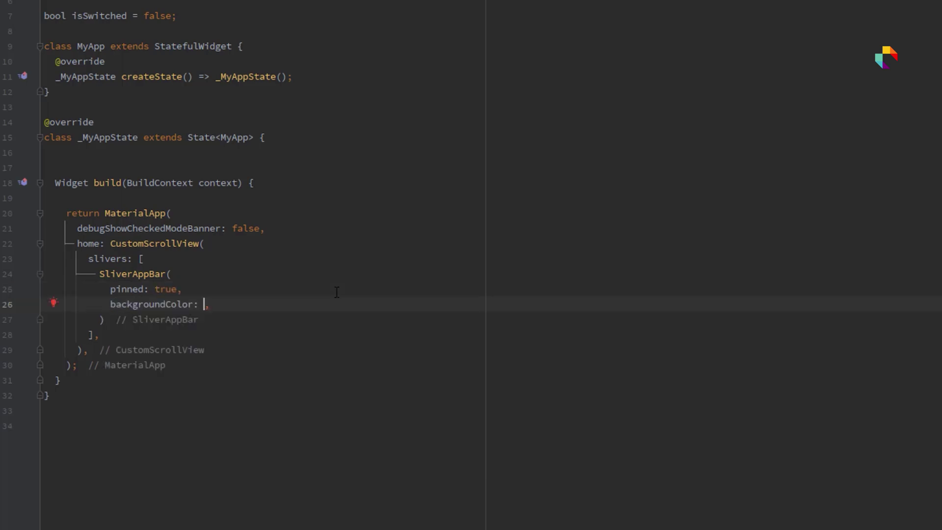
{"action": "type", "text": "Co"}
{"action": "key", "text": "Return"}
{"action": "type", "text": "."}
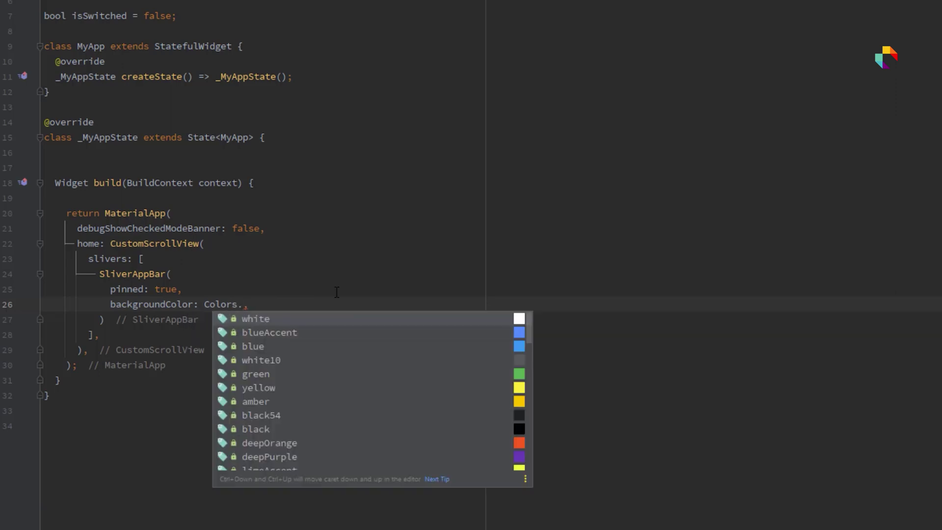
{"action": "key", "text": "Down"}
{"action": "key", "text": "Return"}
{"action": "key", "text": "End"}
{"action": "key", "text": "Return"}
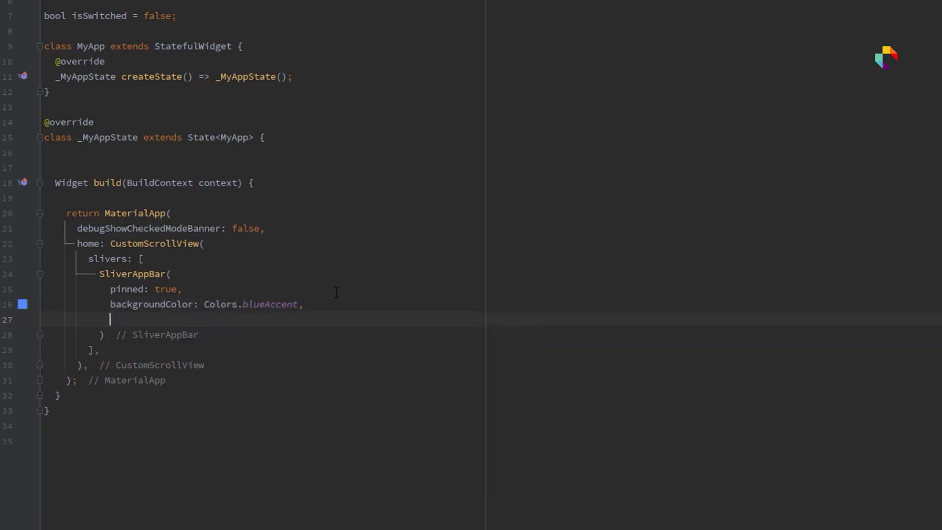
{"action": "type", "text": "fo"}
Give the app bar a Colors.white foregroundColor and a leading Icon(Icons.arrow_back)
{"action": "key", "text": "Return"}
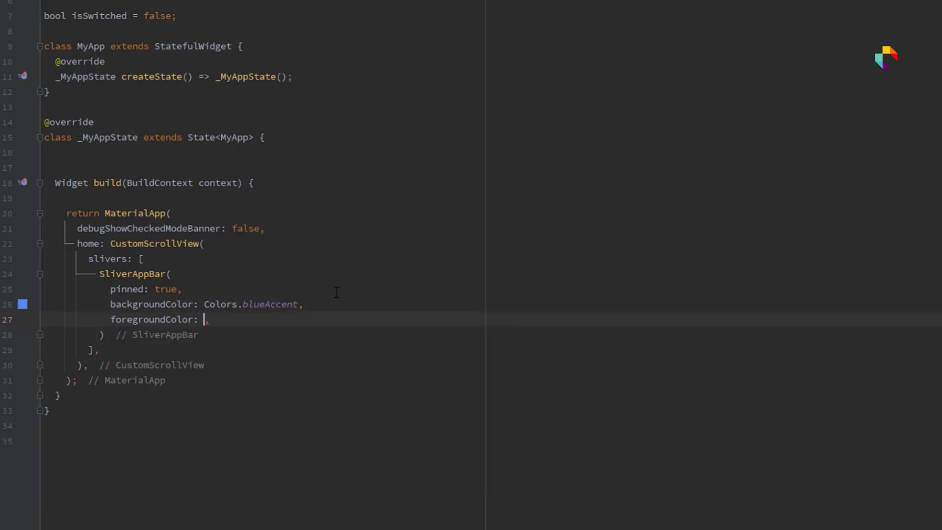
{"action": "type", "text": "Colo"}
{"action": "key", "text": "Return"}
{"action": "type", "text": ".w"}
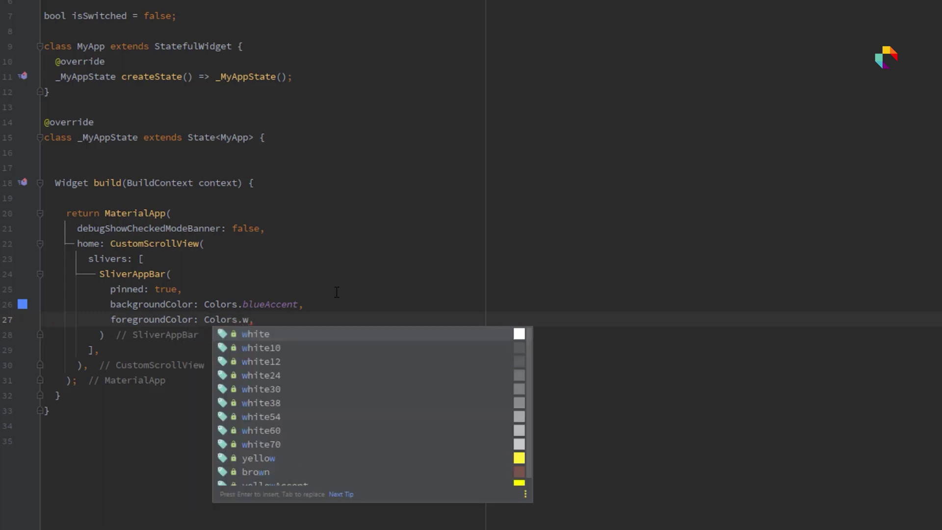
{"action": "key", "text": "Return"}
{"action": "key", "text": "End"}
{"action": "key", "text": "Return"}
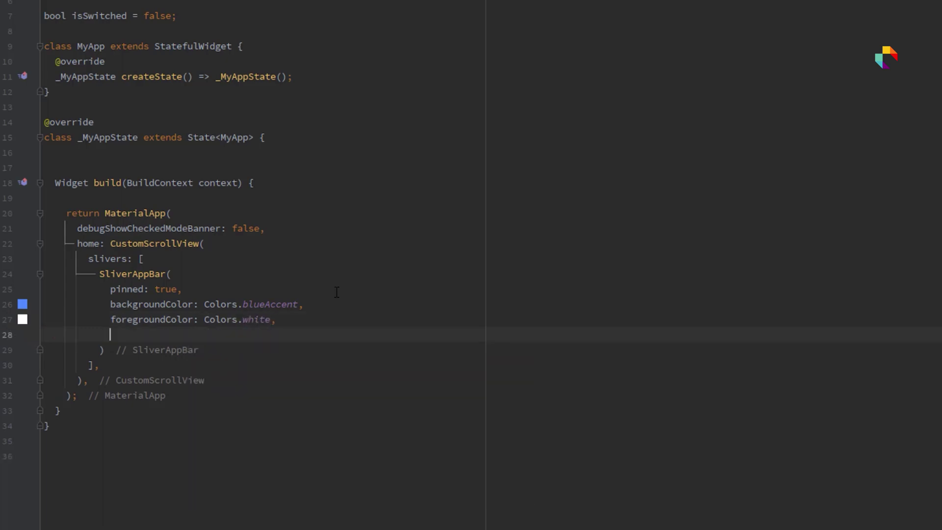
{"action": "type", "text": "l"}
{"action": "key", "text": "Return"}
{"action": "type", "text": "Icon,"}
{"action": "key", "text": "Return"}
{"action": "type", "text": "Icons.arrow_),"}
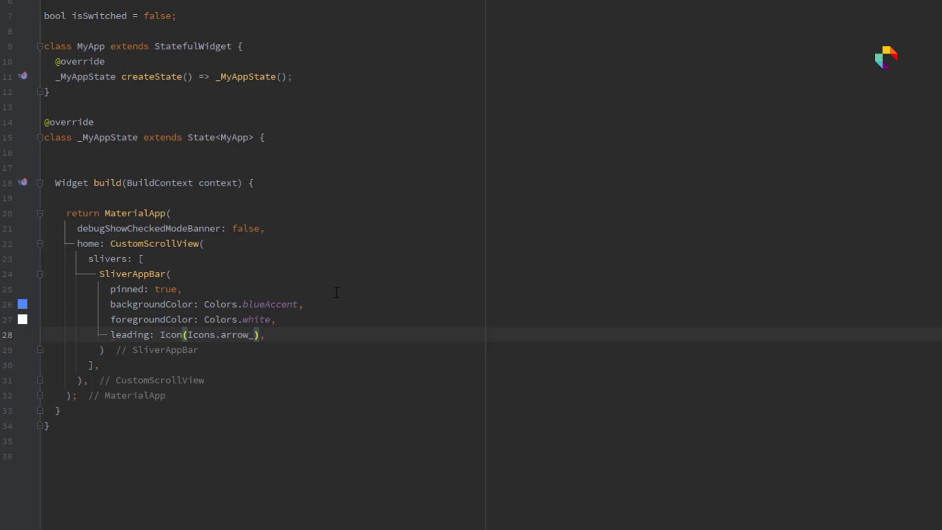
{"action": "type", "text": "bac"}
{"action": "type", "text": "k"}
{"action": "key", "text": "End"}
{"action": "key", "text": "Return"}
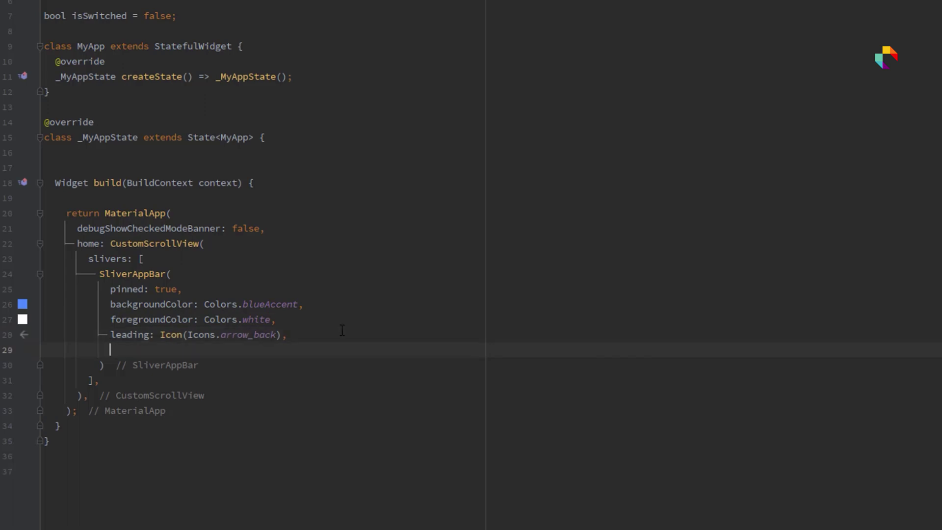
{"action": "type", "text": "e"}
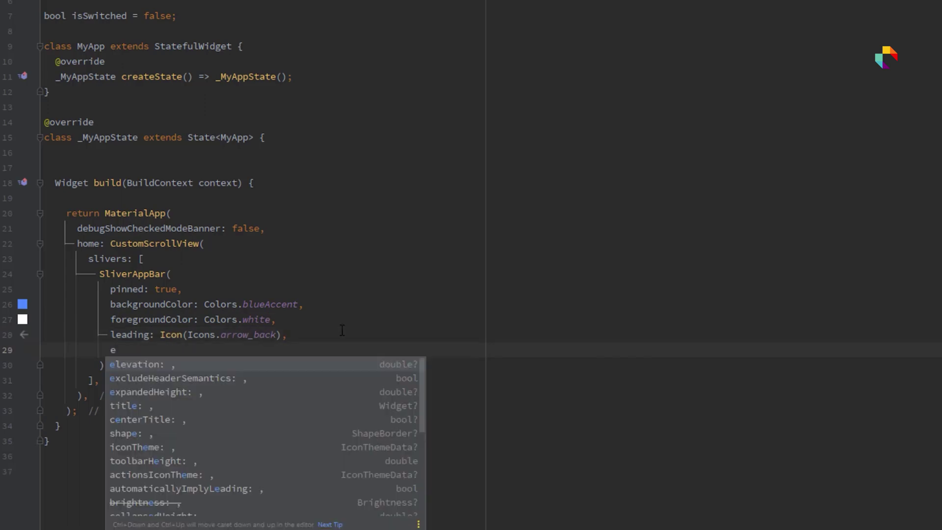
Give the SliverAppBar expandedHeight: 150.0 and flexibleSpace: FlexibleSpaceBar()
{"action": "key", "text": "Down"}
{"action": "key", "text": "Down"}
{"action": "key", "text": "Return"}
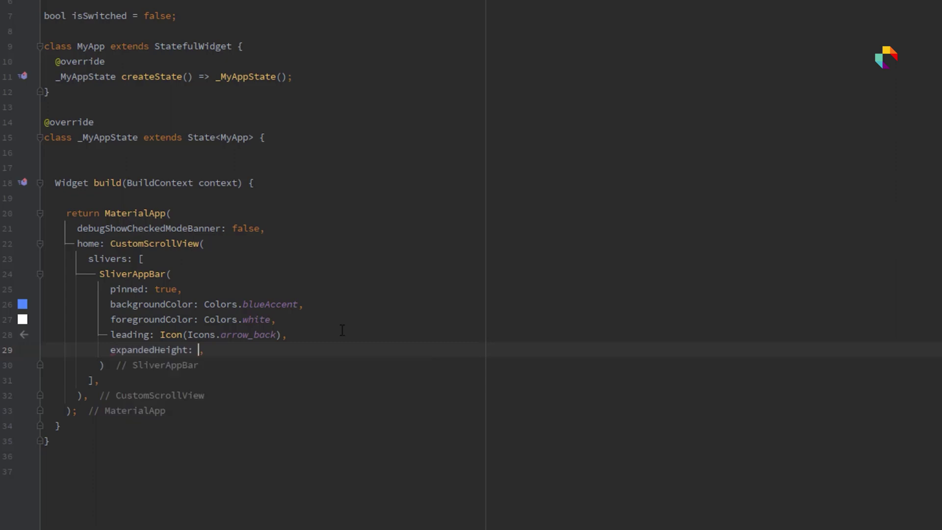
{"action": "type", "text": "150"}
{"action": "type", "text": ".0"}
{"action": "key", "text": "End"}
{"action": "key", "text": "Return"}
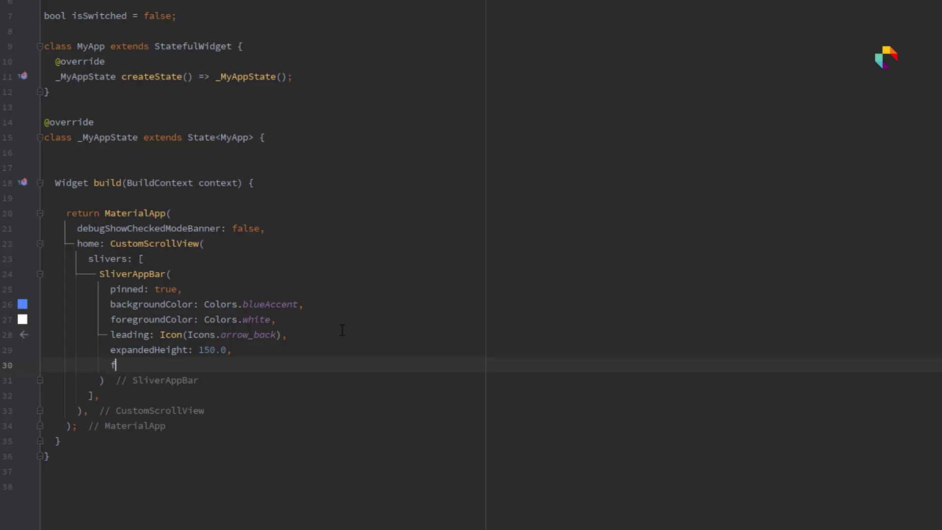
{"action": "type", "text": "f"}
{"action": "key", "text": "Return"}
{"action": "type", "text": "Fl,"}
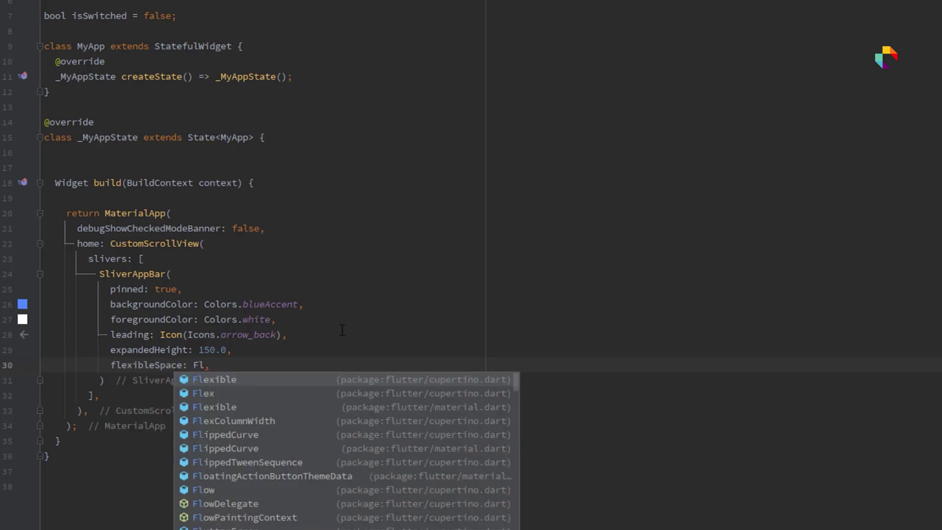
{"action": "type", "text": "exia"}
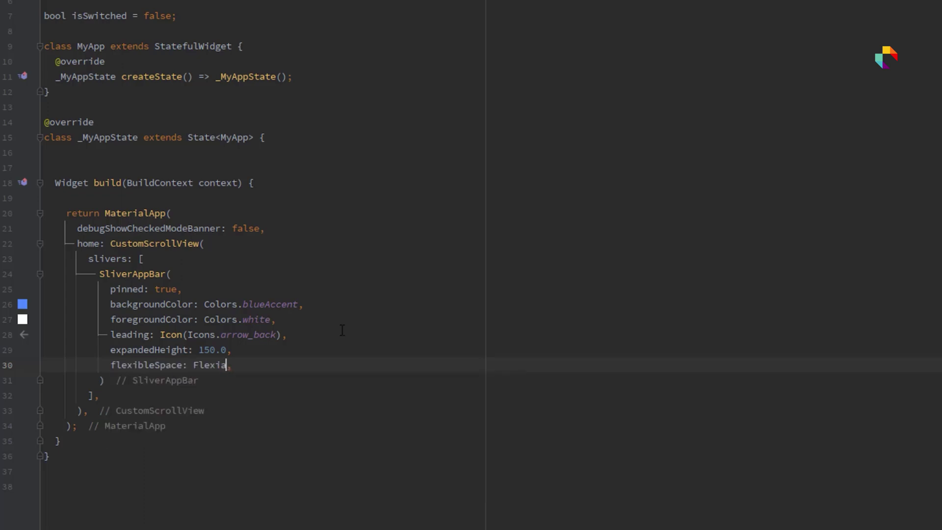
{"action": "type", "text": "b"}
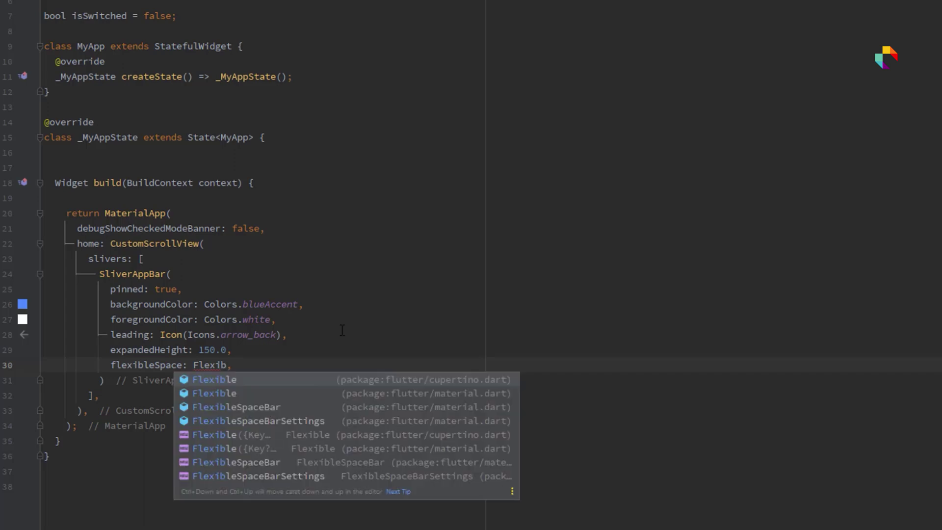
{"action": "type", "text": "leS"}
{"action": "key", "text": "Return"}
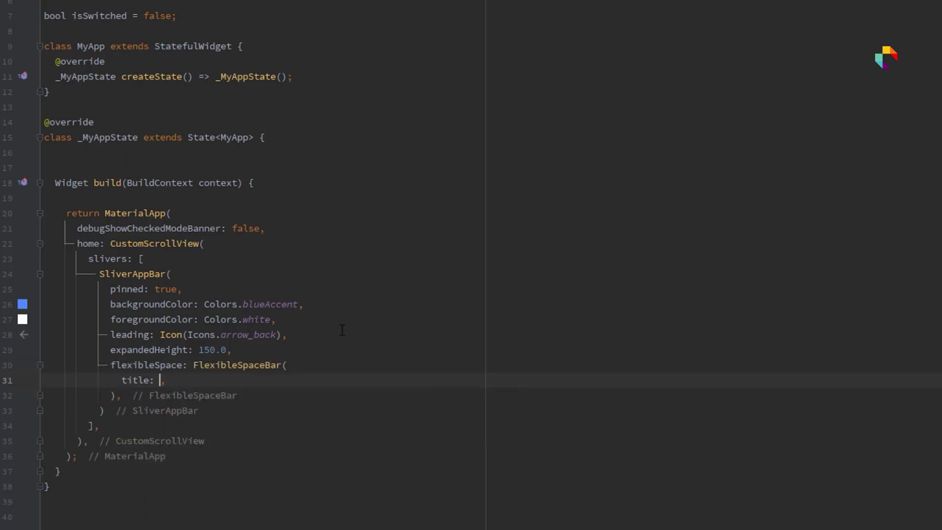
{"action": "type", "text": "Text"}
{"action": "key", "text": "Return"}
{"action": "type", "text": "'"}
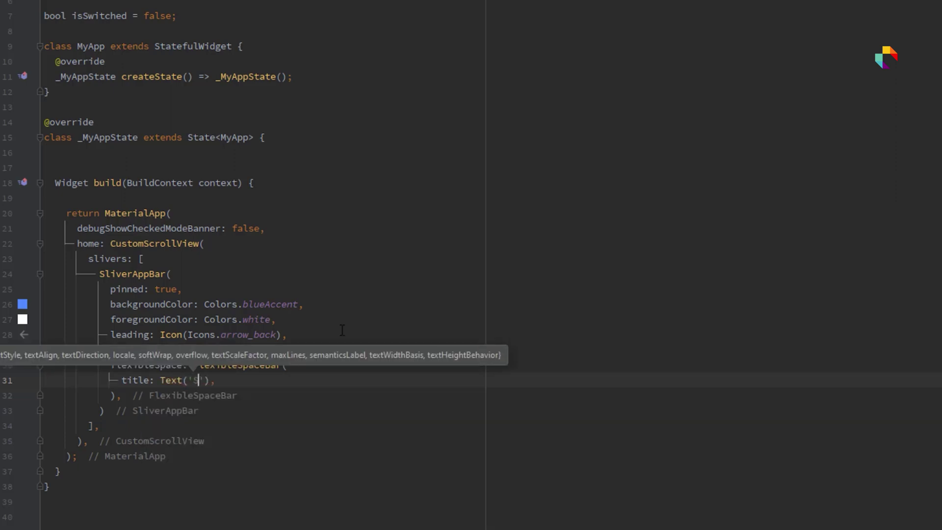
{"action": "type", "text": "Sliv"}
{"action": "type", "text": "er Test"}
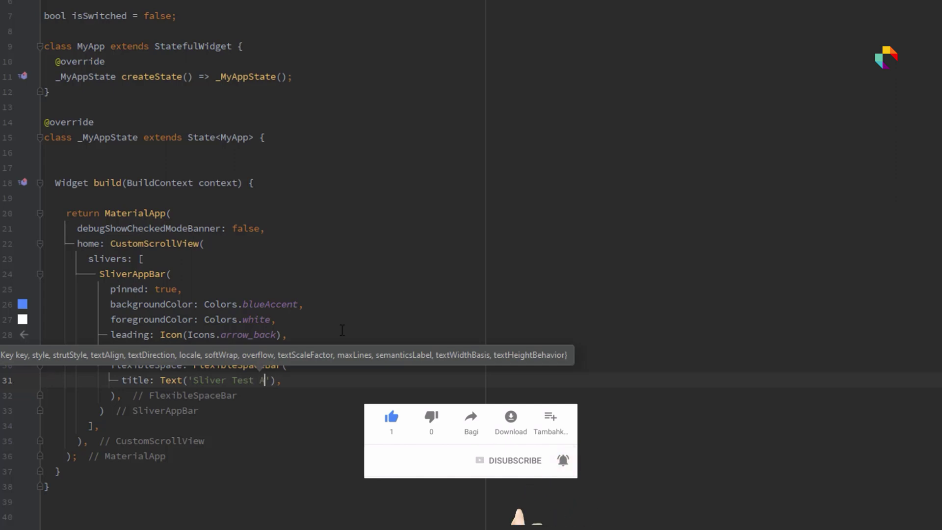
{"action": "type", "text": "App"}
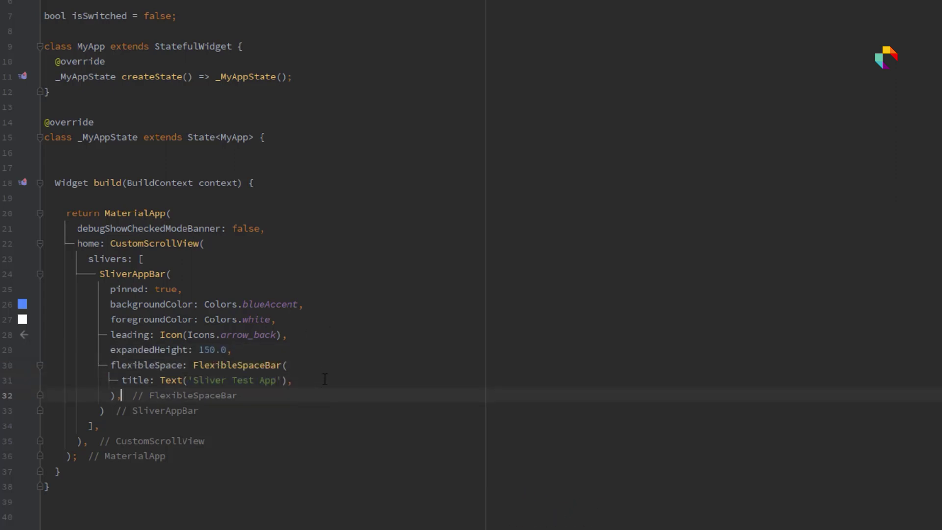
Give the FlexibleSpaceBar the title Text('Sliver Test App')
{"action": "left_click", "coordinate": [292, 380]}
{"action": "key", "text": "Return"}
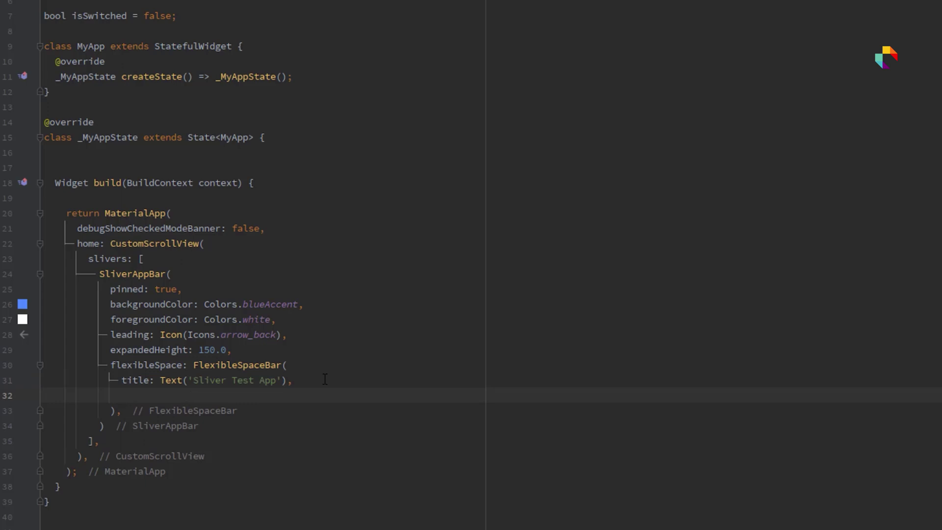
{"action": "key", "text": "BackSpace"}
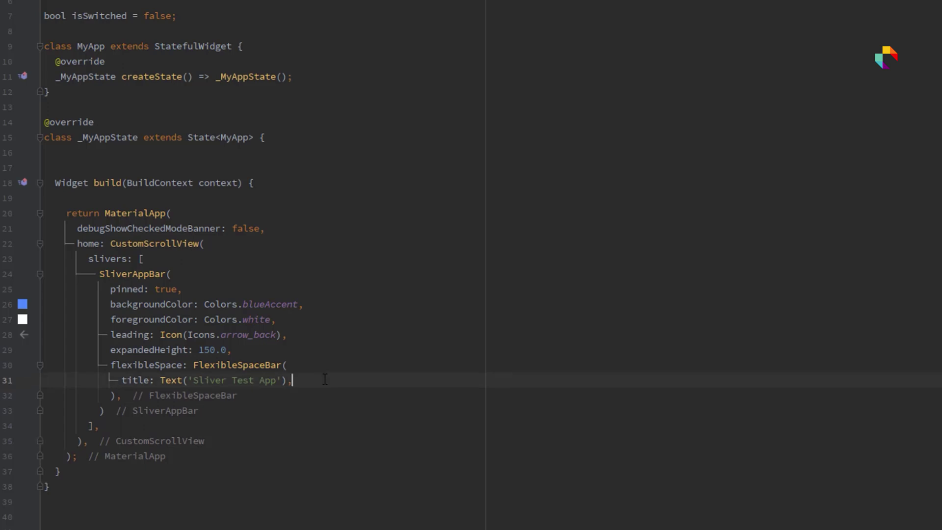
Add centerTitle: false and background: FlutterLogo() to the FlexibleSpaceBar
{"action": "key", "text": "Return"}
{"action": "type", "text": "c"}
{"action": "key", "text": "Return"}
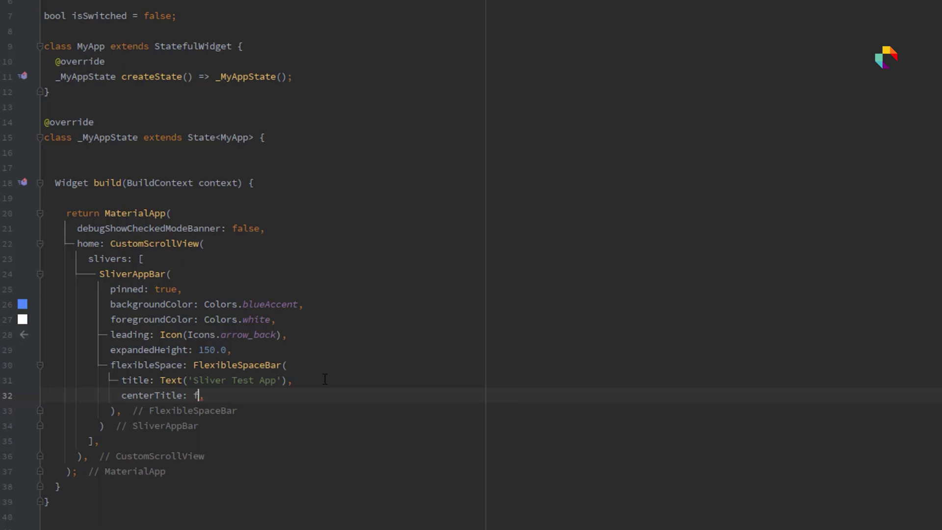
{"action": "type", "text": "f"}
{"action": "key", "text": "Return"}
{"action": "scroll", "coordinate": [351, 385], "scroll_direction": "down", "scroll_amount": 3}
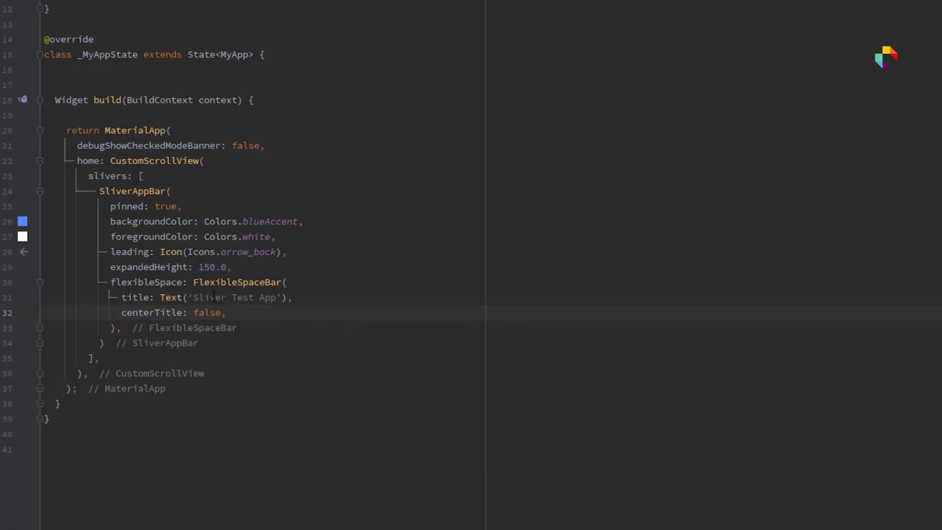
{"action": "left_click", "coordinate": [251, 313]}
{"action": "key", "text": "Return"}
{"action": "type", "text": "b"}
{"action": "key", "text": "Return"}
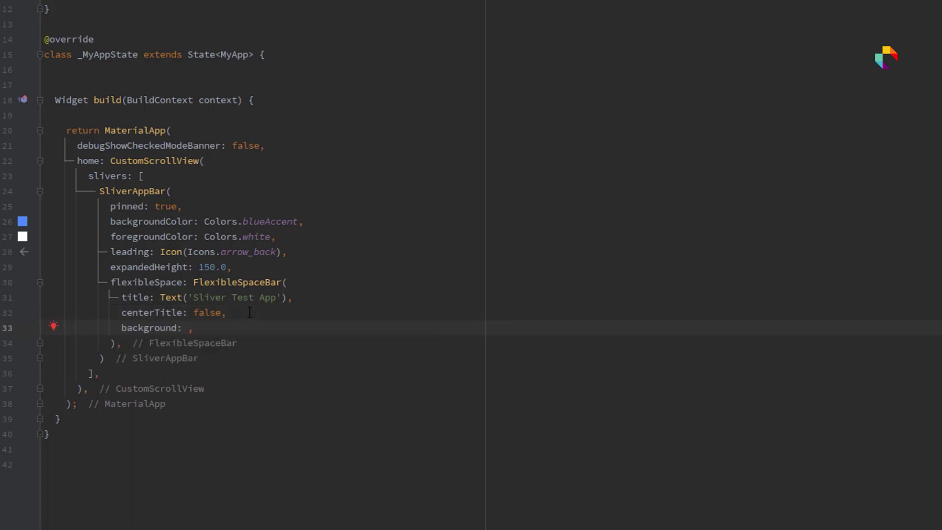
{"action": "type", "text": "Fl"}
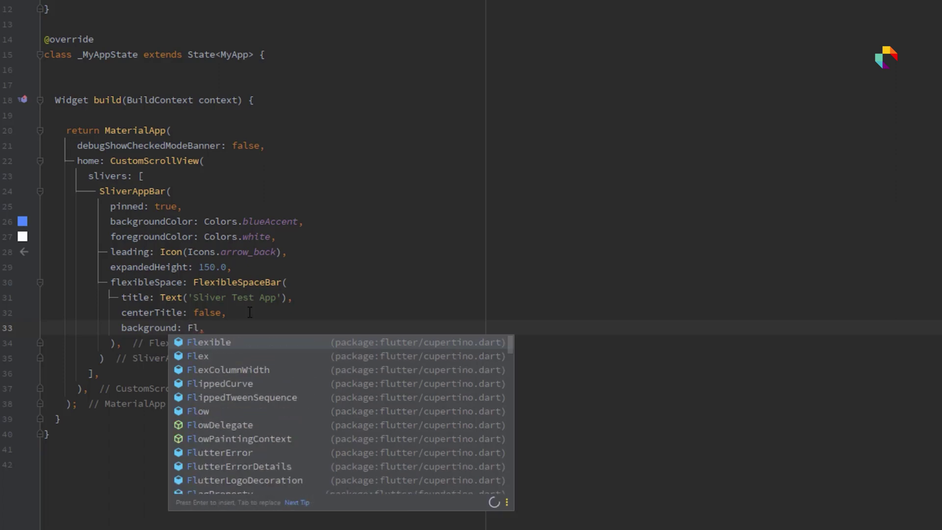
{"action": "type", "text": "utterLogo"}
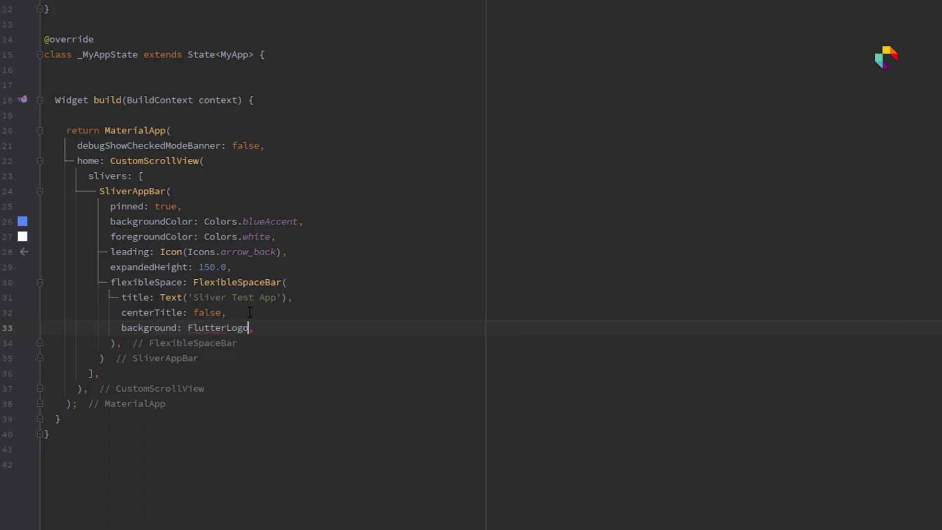
{"action": "type", "text": "("}
{"action": "left_click", "coordinate": [119, 343]}
{"action": "scroll", "coordinate": [140, 343], "scroll_direction": "down", "scroll_amount": 1}
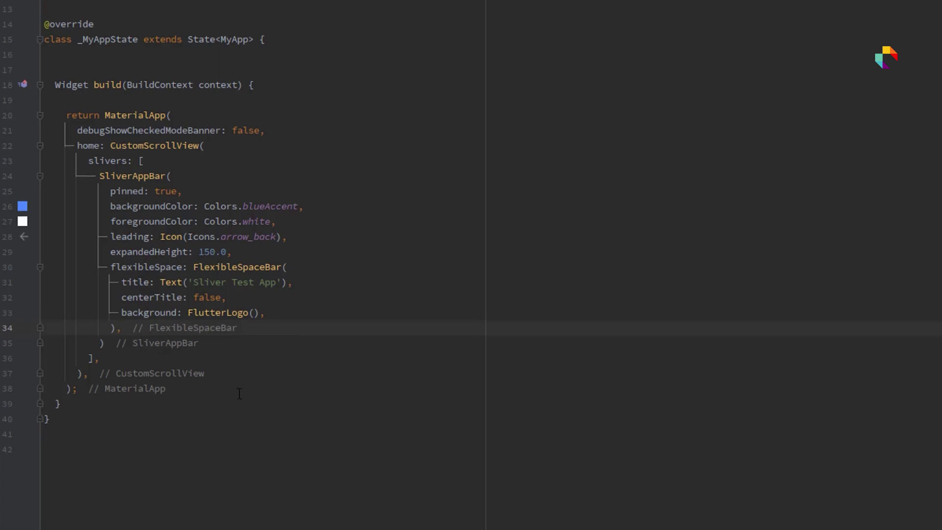
Add an actions list holding Icon(Icons.share) inside Padding with EdgeInsets.symmetric(horizontal: 15)
{"action": "key", "text": "Return"}
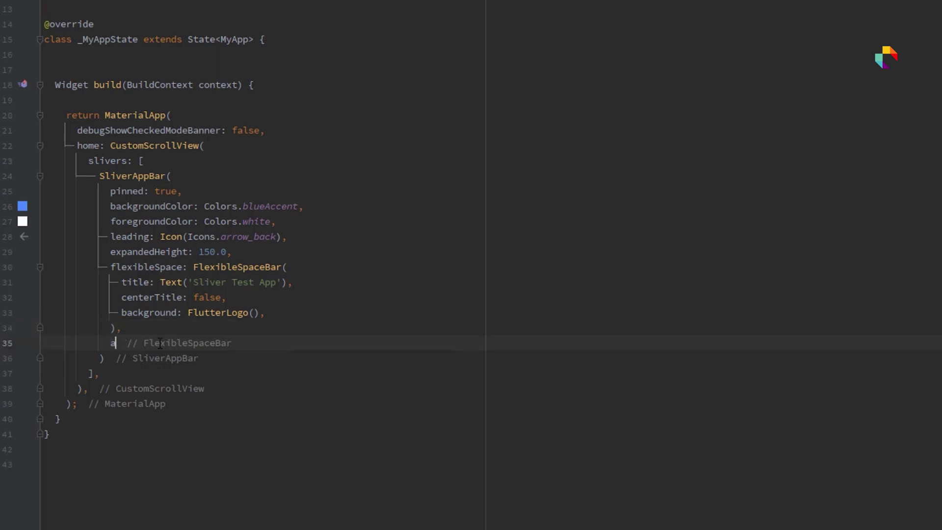
{"action": "type", "text": "actions: ["}
{"action": "key", "text": "Return"}
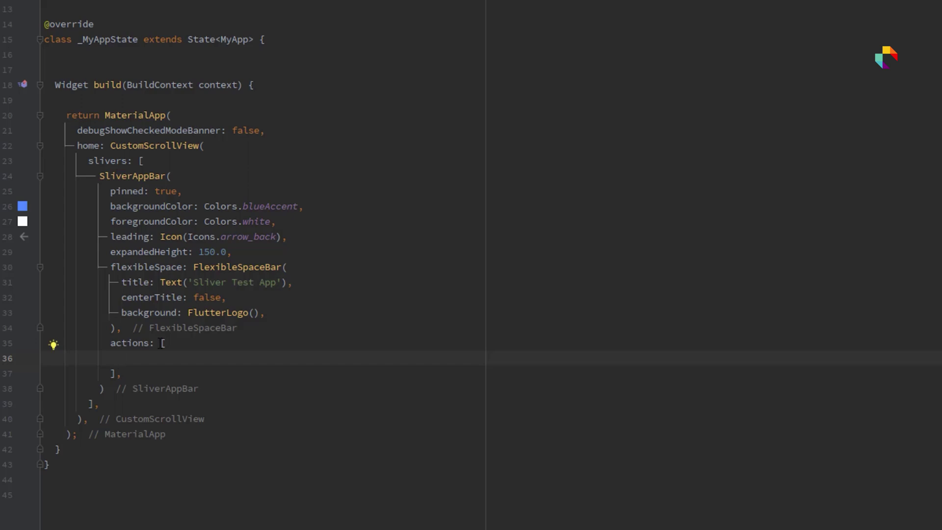
{"action": "type", "text": "FPadd"}
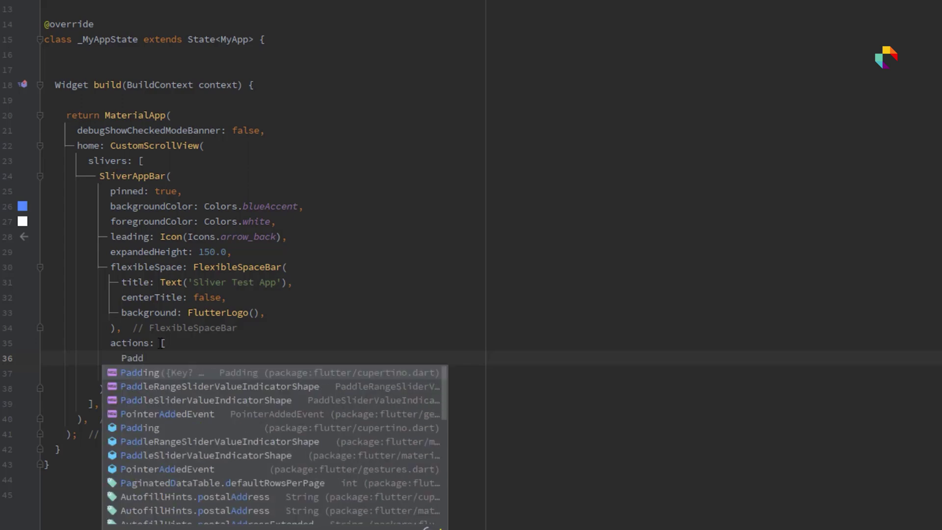
{"action": "key", "text": "Return"}
{"action": "type", "text": "Ed"}
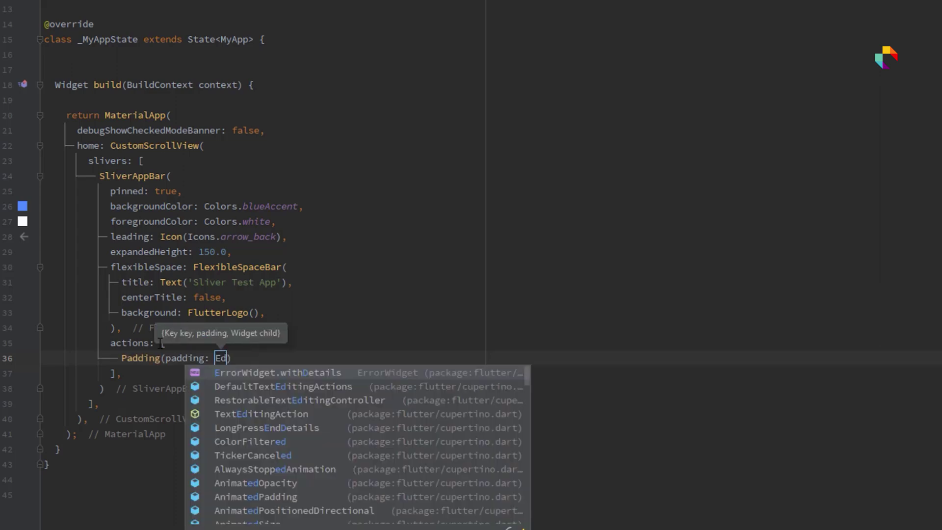
{"action": "key", "text": "Escape"}
{"action": "type", "text": "geInsets."}
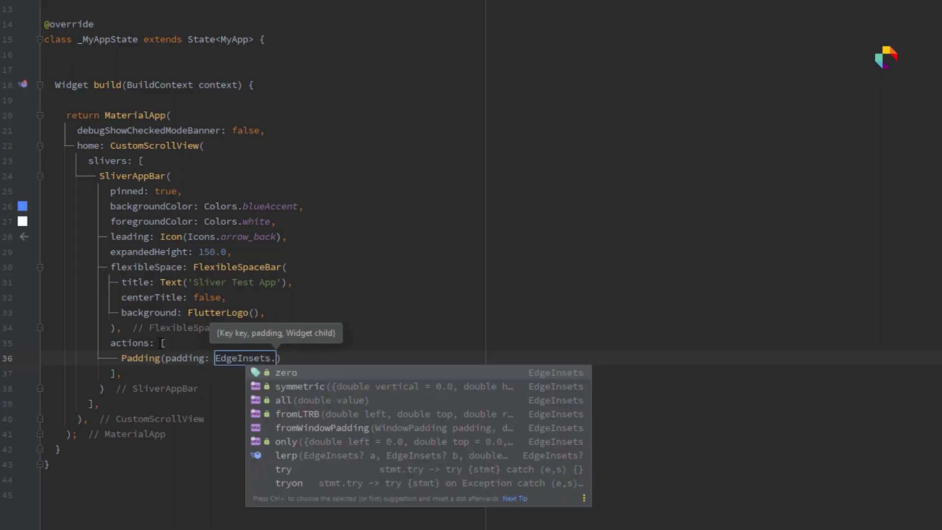
{"action": "type", "text": "s"}
{"action": "key", "text": "Return"}
{"action": "type", "text": "horizontal: 15"}
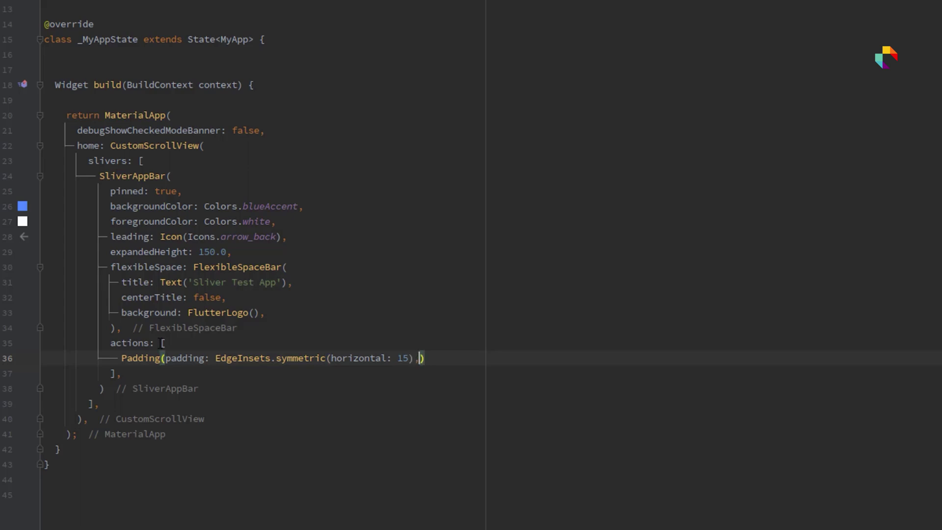
{"action": "key", "text": "Return"}
{"action": "type", "text": "c"}
{"action": "key", "text": "Tab"}
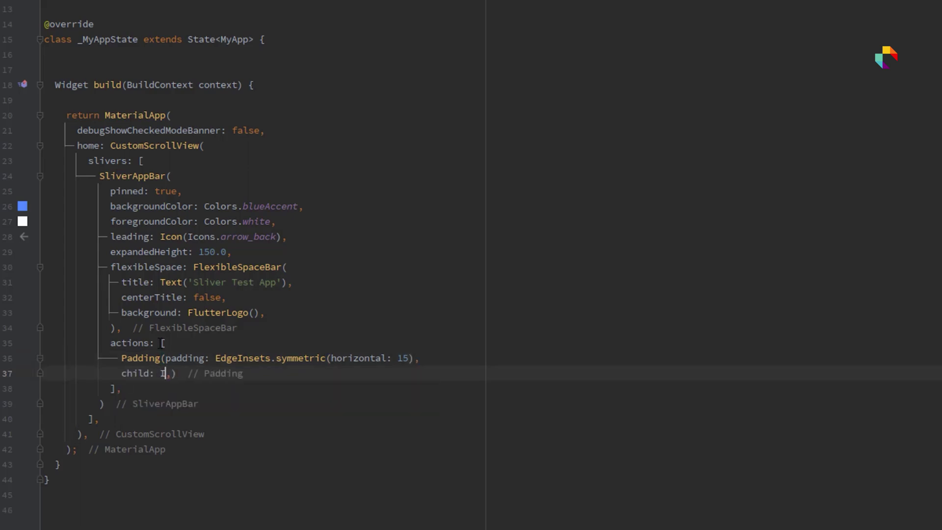
{"action": "type", "text": "Icon("}
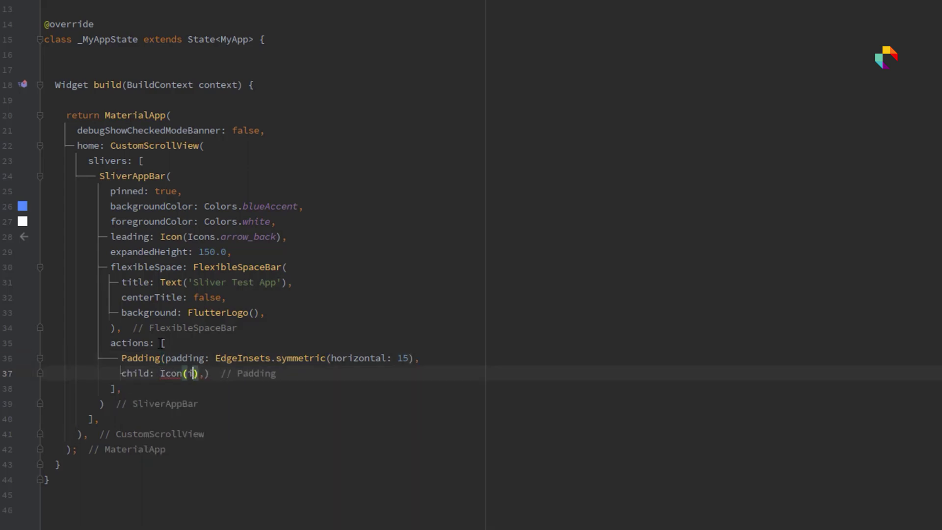
{"action": "type", "text": "Icons.share"}
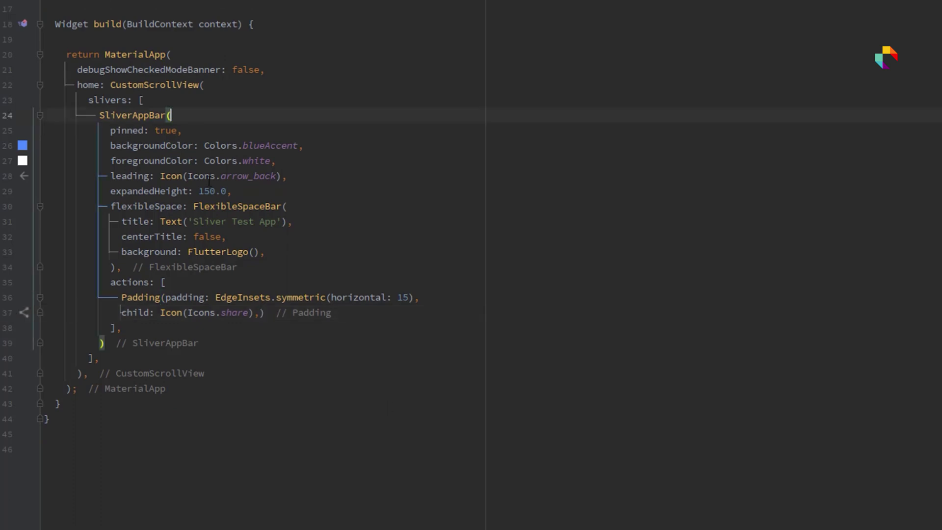
{"action": "left_click", "coordinate": [105, 343]}
{"action": "type", "text": ","}
Add a SliverList with a SliverChildListDelegate after the SliverAppBar
{"action": "key", "text": "Return"}
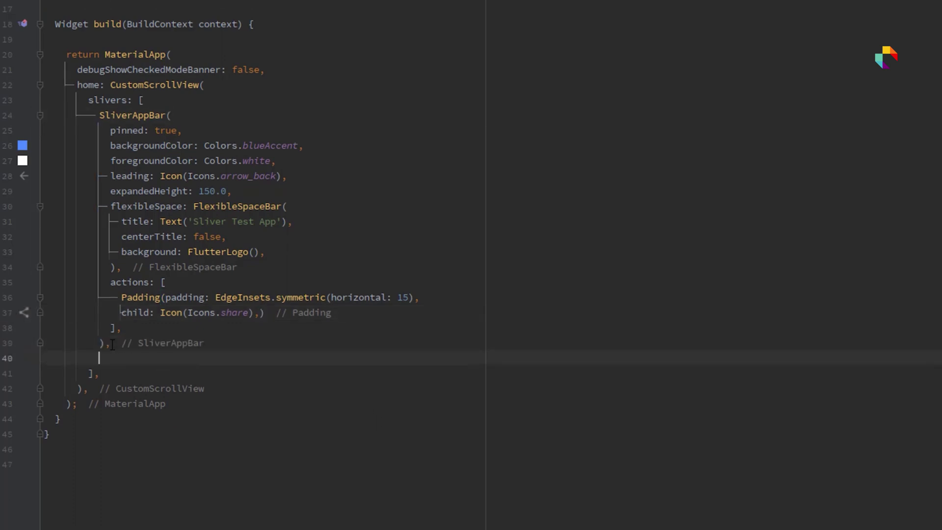
{"action": "type", "text": "Sli"}
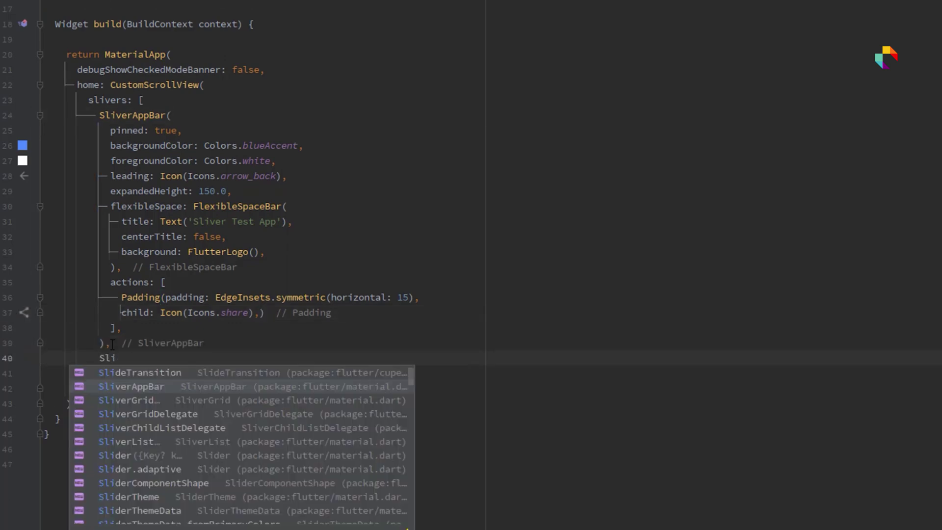
{"action": "type", "text": "verL"}
{"action": "key", "text": "Return"}
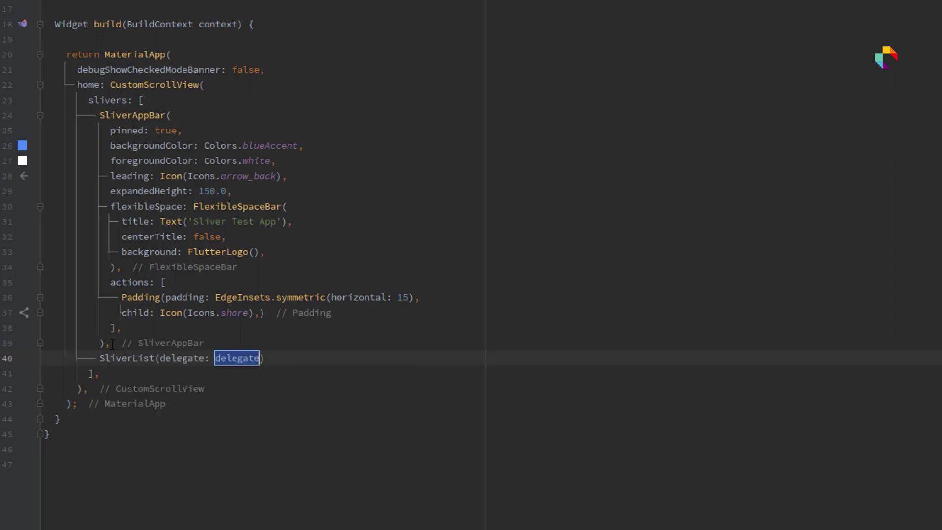
{"action": "type", "text": "SliverC"}
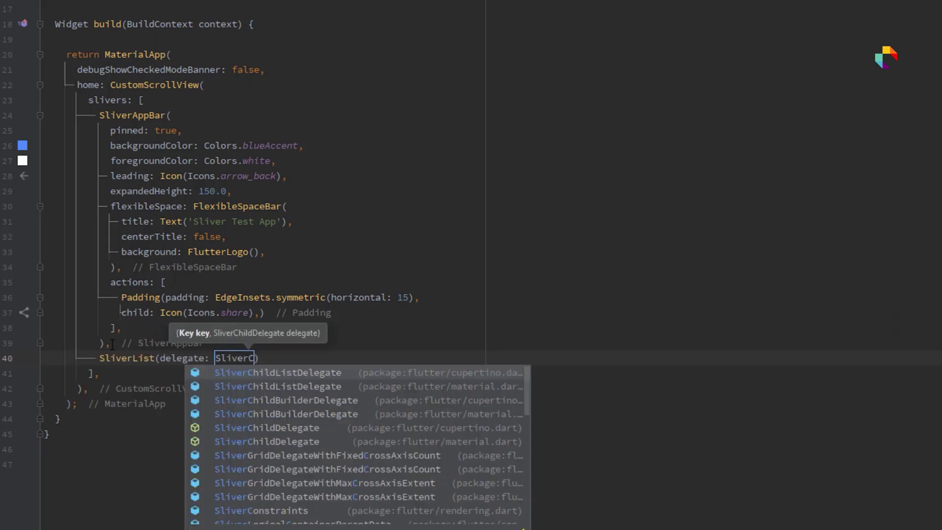
{"action": "key", "text": "Return"}
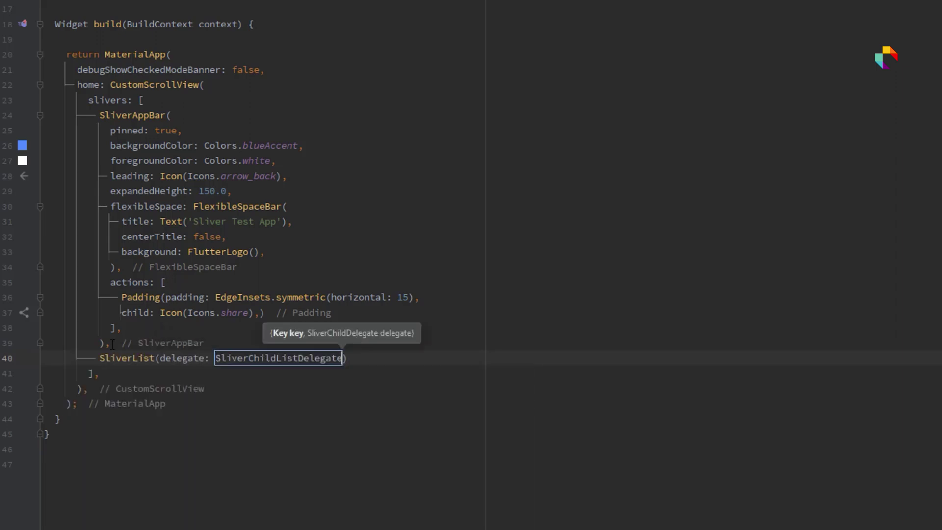
{"action": "type", "text": "("}
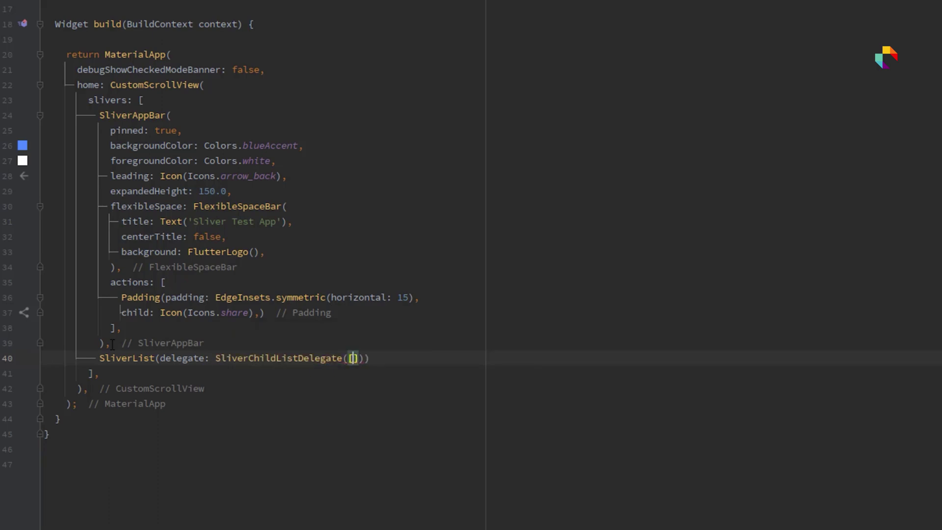
{"action": "type", "text": "["}
{"action": "key", "text": "Return"}
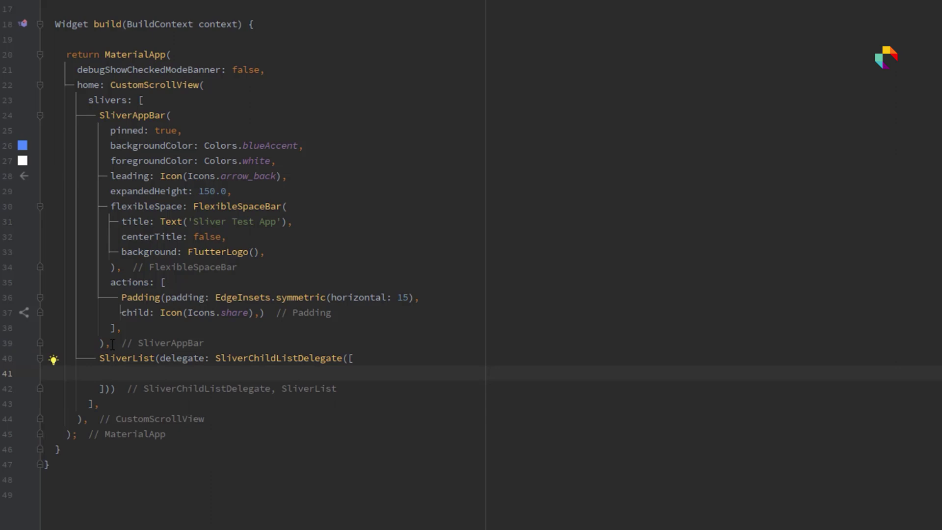
{"action": "type", "text": "C"}
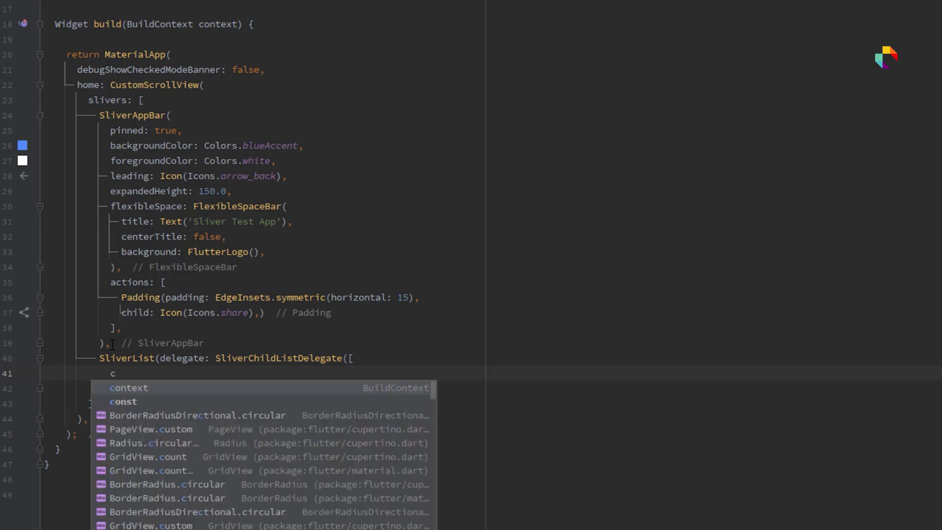
{"action": "type", "text": "ontai"}
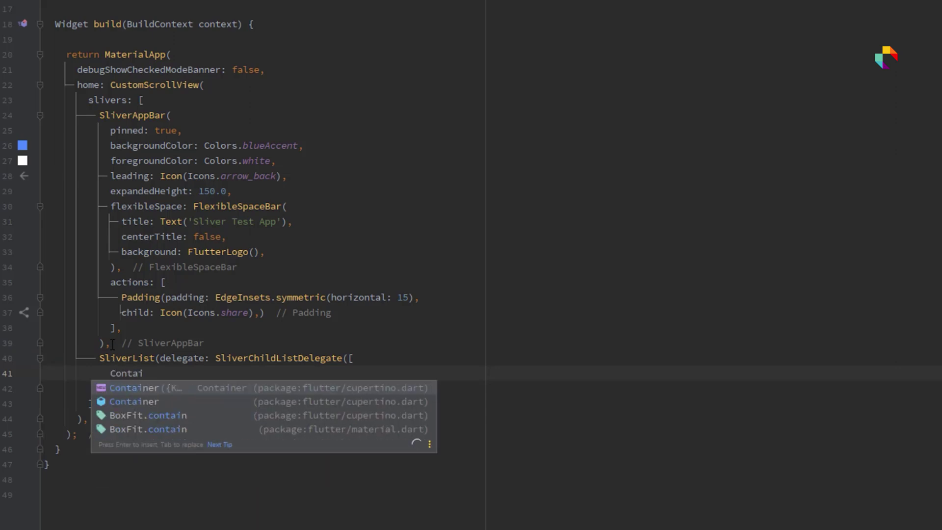
Put a Container with width 1000 and height 1000 in the delegate's list
{"action": "key", "text": "Return"}
{"action": "type", "text": "("}
{"action": "key", "text": "Return"}
{"action": "type", "text": "id"}
{"action": "key", "text": "Return"}
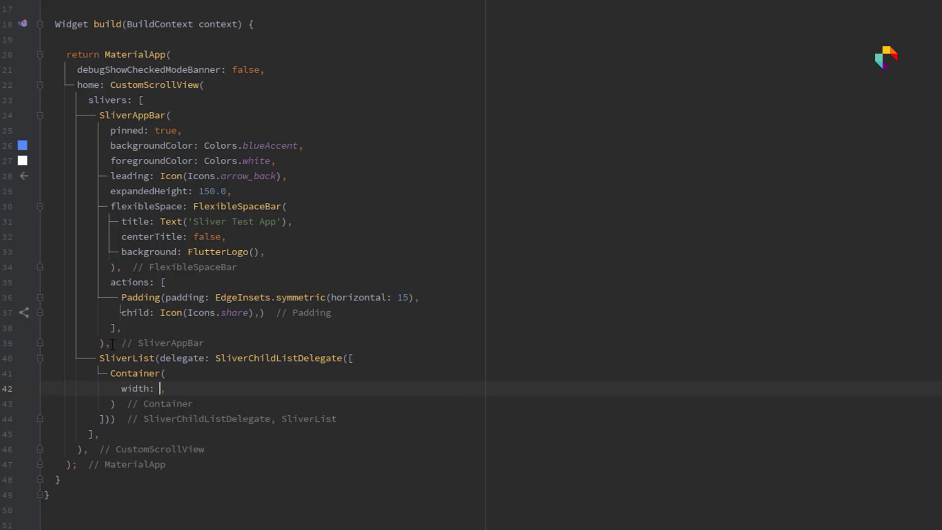
{"action": "type", "text": "1000,"}
{"action": "key", "text": "Return"}
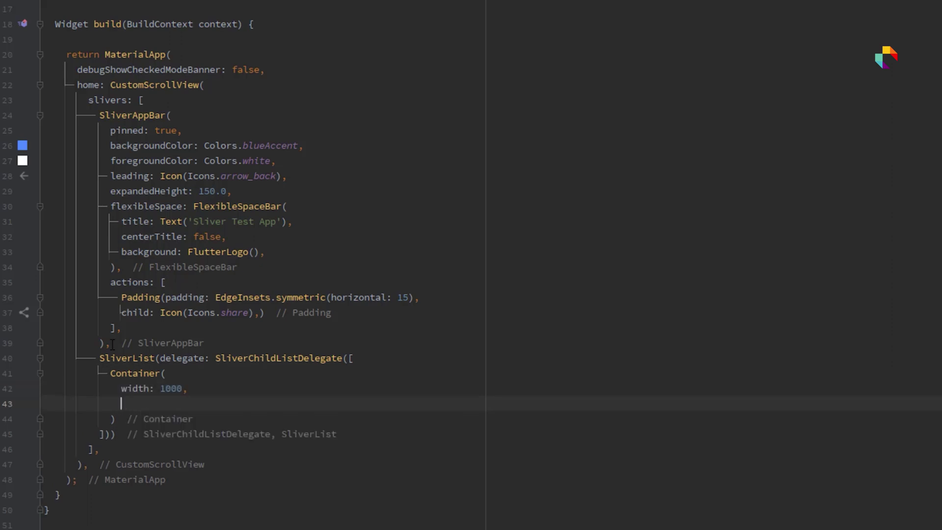
{"action": "type", "text": "h"}
{"action": "key", "text": "Return"}
{"action": "type", "text": "1000,"}
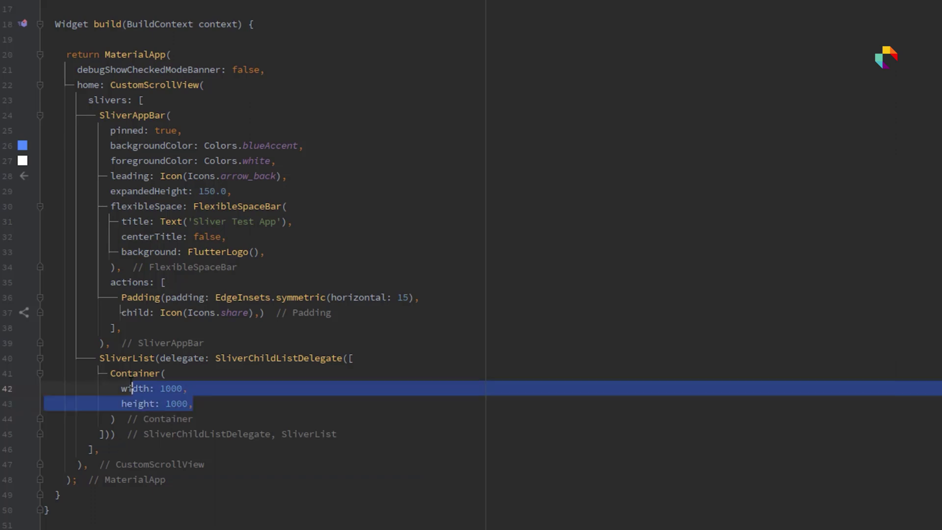
{"action": "key", "text": "shift+Up"}
{"action": "key", "text": "shift+Up"}
{"action": "scroll", "coordinate": [320, 407], "scroll_direction": "down", "scroll_amount": 1}
{"action": "left_click", "coordinate": [230, 371]}
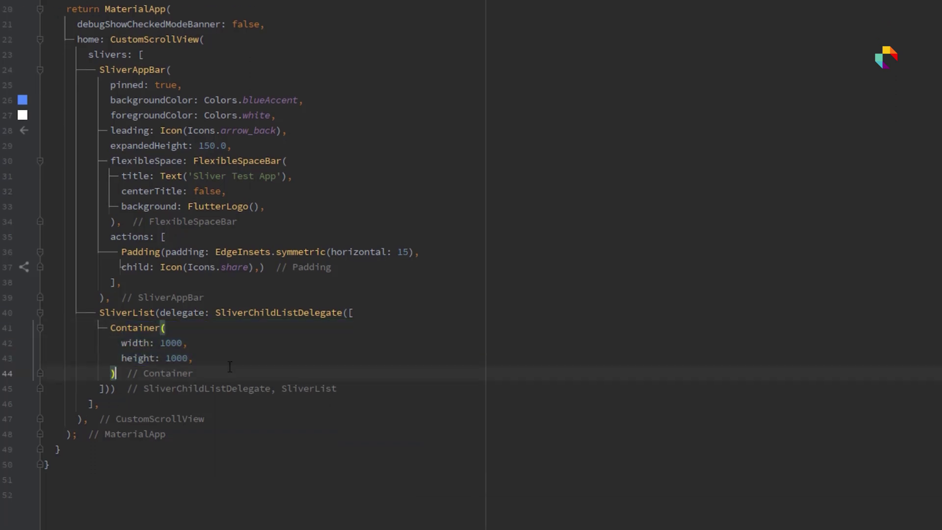
{"action": "left_click", "coordinate": [230, 359]}
Set the Container color to Colors.white and review the SliverList block
{"action": "key", "text": "Return"}
{"action": "type", "text": "c"}
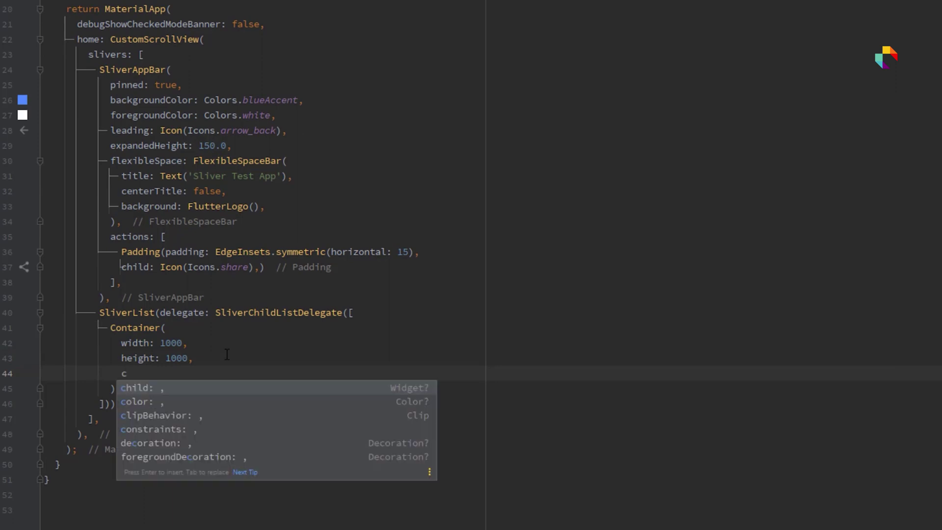
{"action": "key", "text": "Down"}
{"action": "key", "text": "Return"}
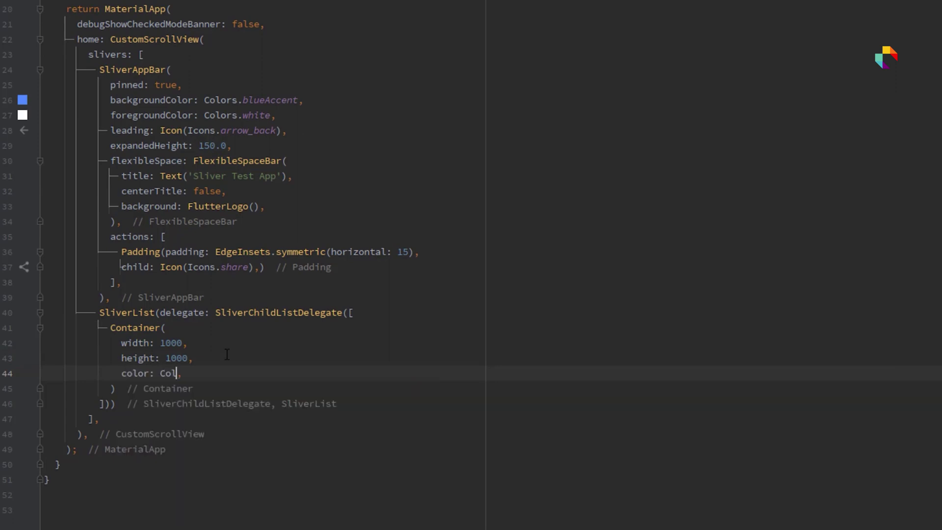
{"action": "key", "text": "ctrl+space"}
{"action": "key", "text": "Return"}
{"action": "left_click", "coordinate": [99, 312]}
{"action": "left_click_drag", "start_coordinate": [100, 312], "coordinate": [117, 404]}
{"action": "left_click", "coordinate": [116, 404]}
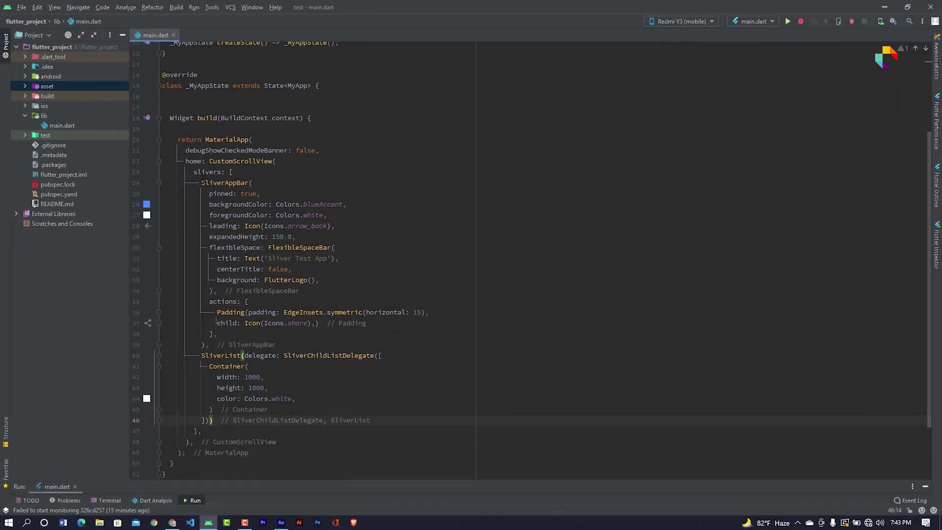
Run main.dart on the connected Redmi phone
{"action": "left_click_drag", "start_coordinate": [201, 182], "coordinate": [247, 302]}
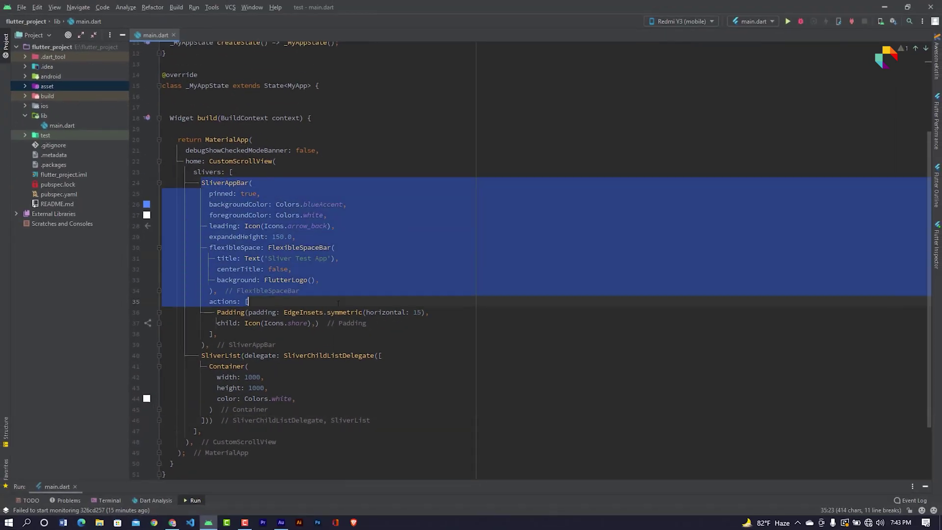
{"action": "left_click", "coordinate": [248, 301]}
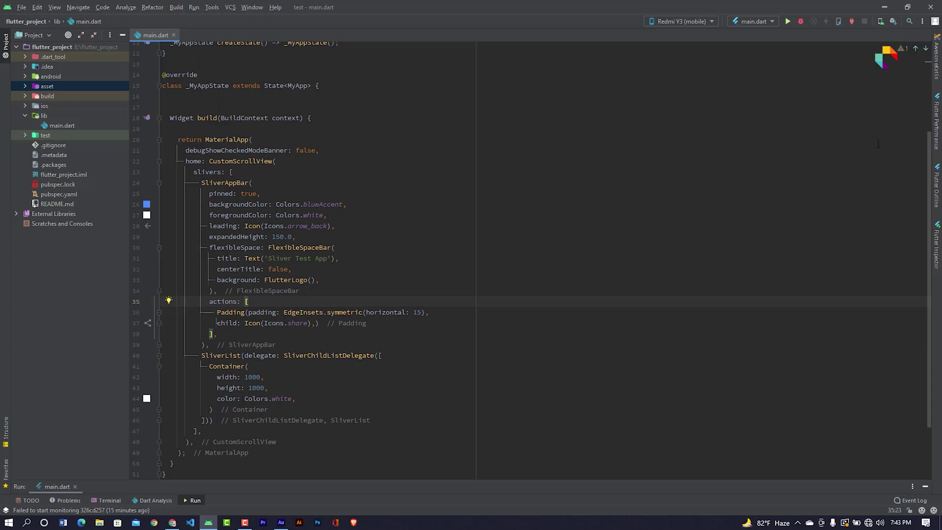
{"action": "left_click", "coordinate": [788, 21]}
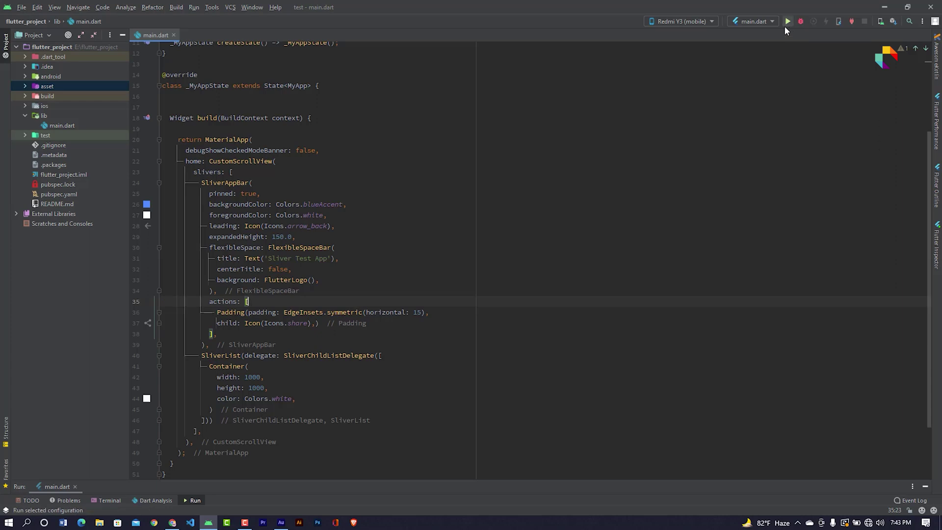